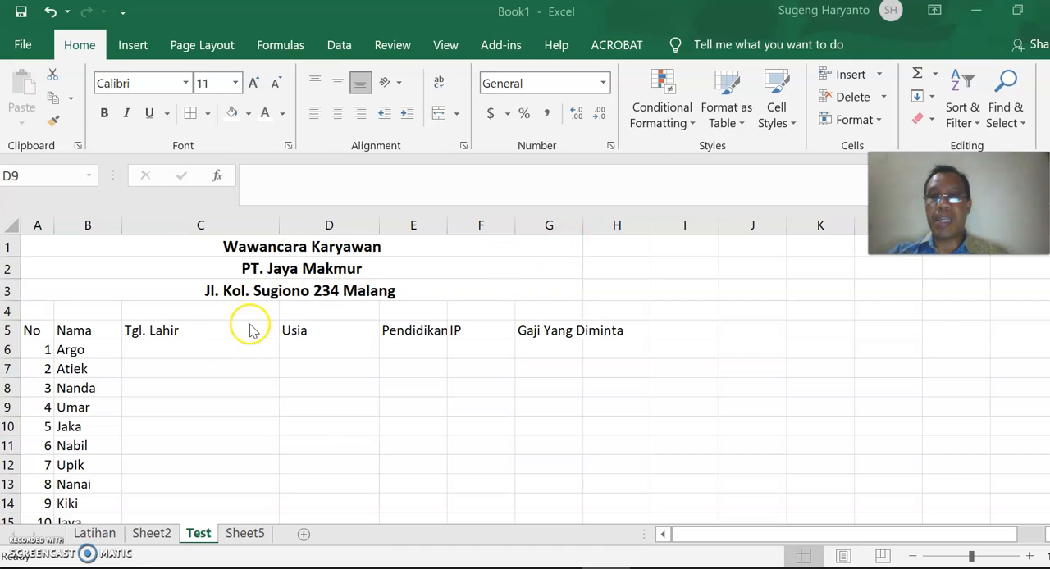
Examine the interview table's numbered applicant list and the row 5 headers from Tgl. Lahir to Gaji Yang Diminta.
scroll(33, 345, "down", 1)
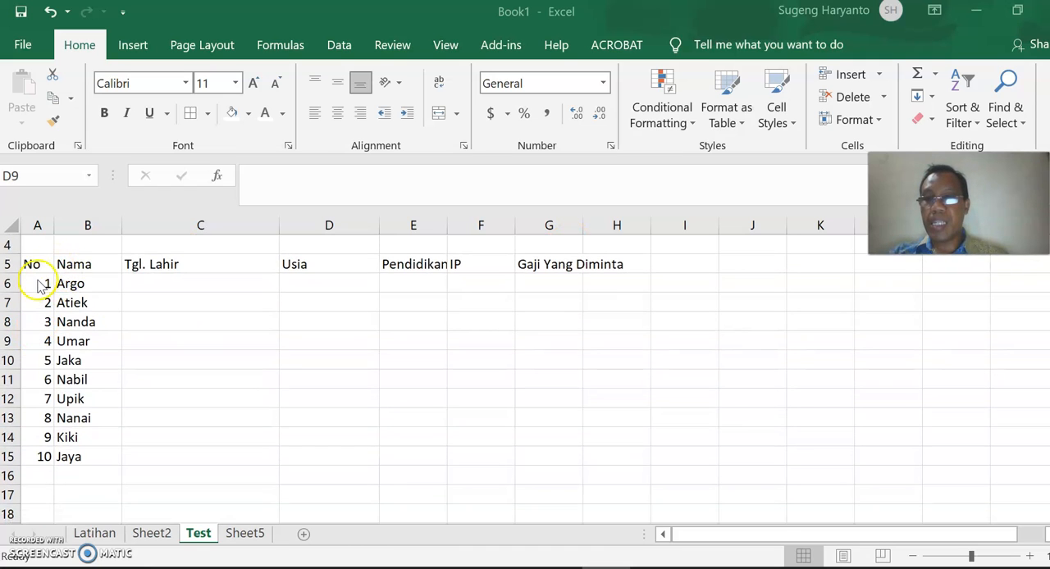
scroll(134, 357, "up", 1)
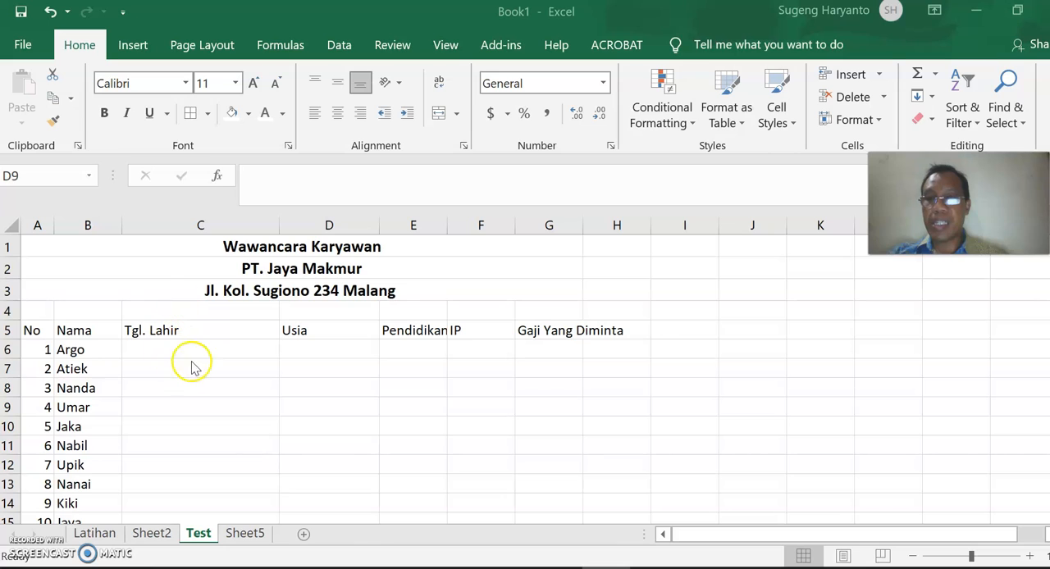
left_click(571, 343)
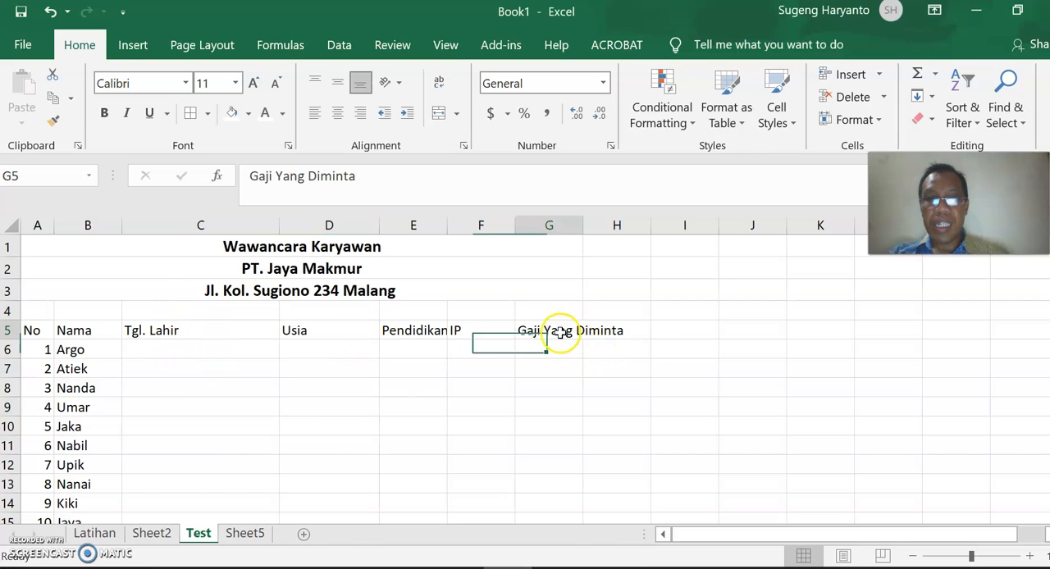
left_click(225, 334)
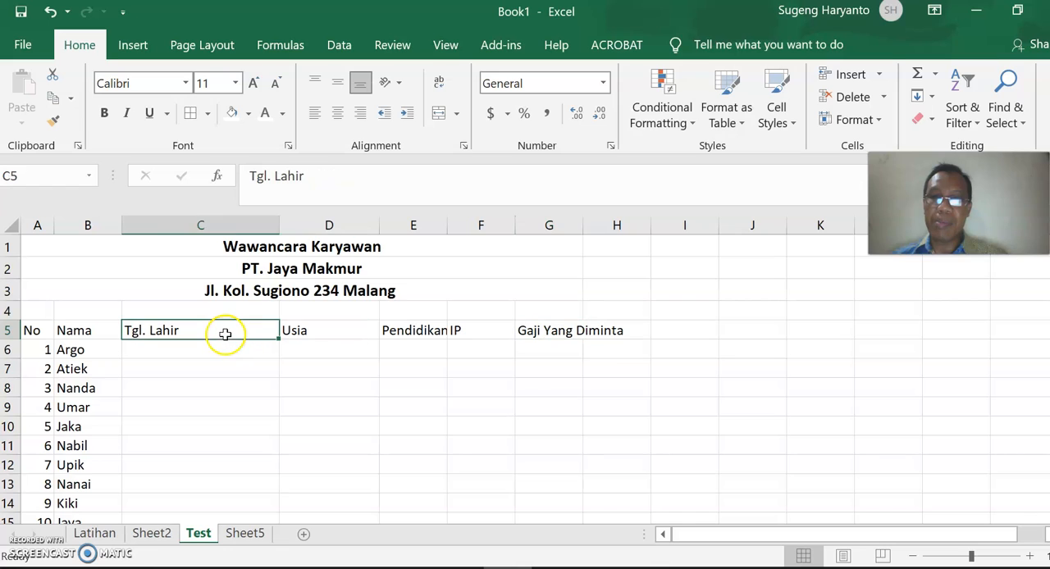
left_click(326, 330)
left_click(410, 333)
left_click(457, 332)
type("IP")
left_click(547, 311)
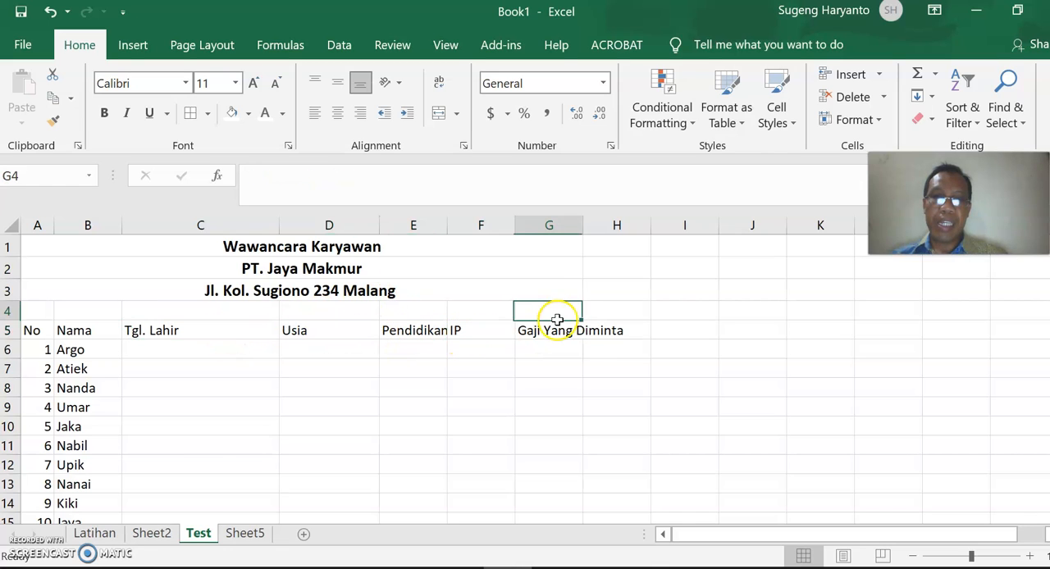
left_click(555, 332)
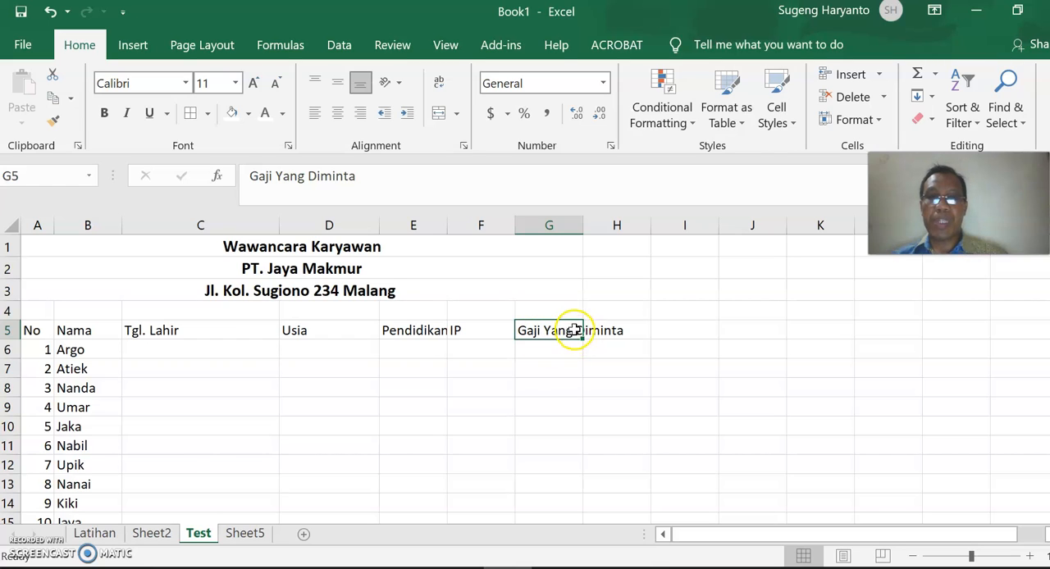
Format header row 5 with wrapped text and Center alignment both horizontally and vertically.
left_click(8, 329)
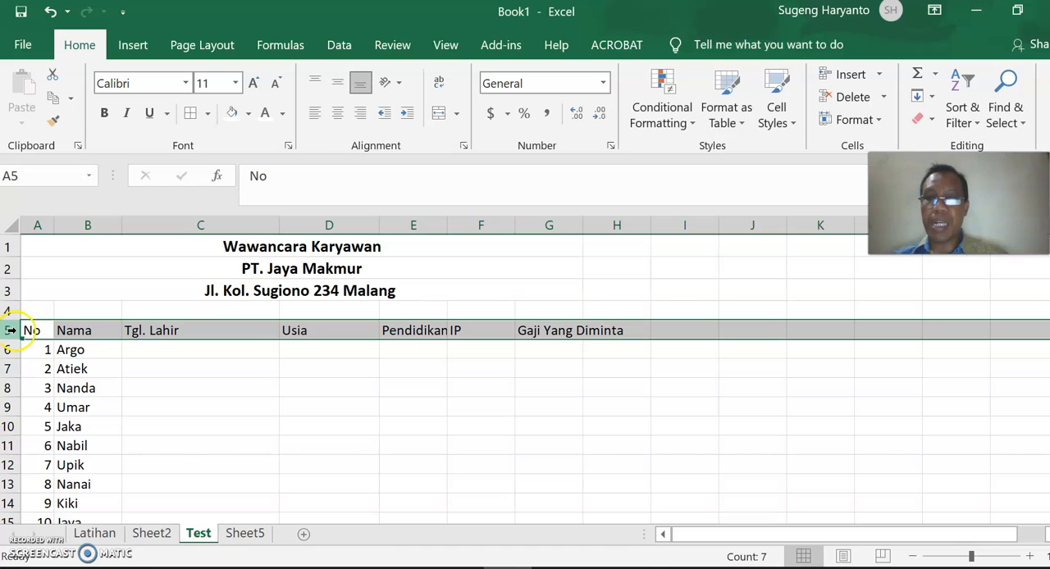
right_click(118, 329)
left_click(184, 238)
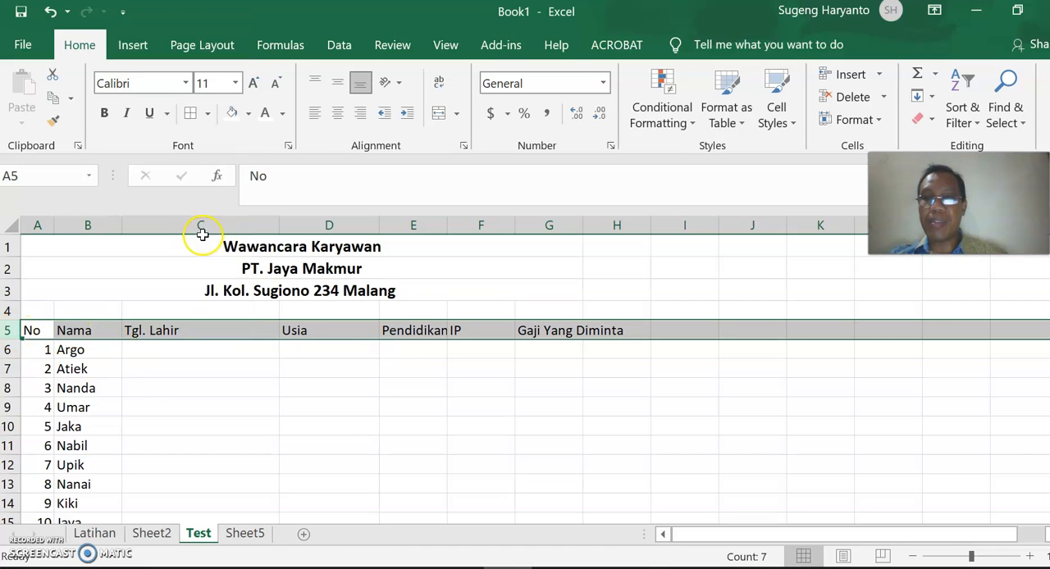
left_click(97, 43)
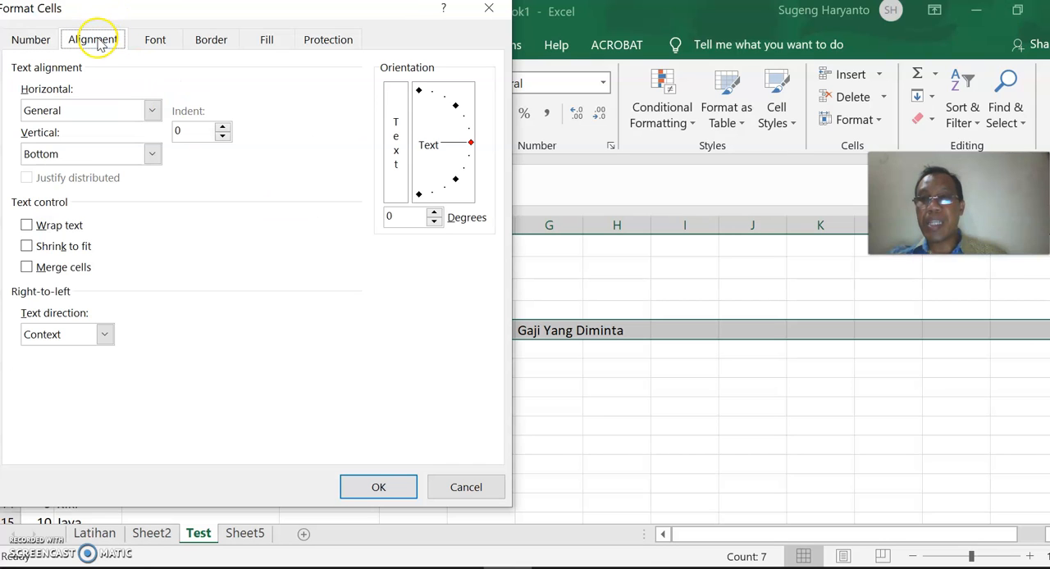
left_click(73, 229)
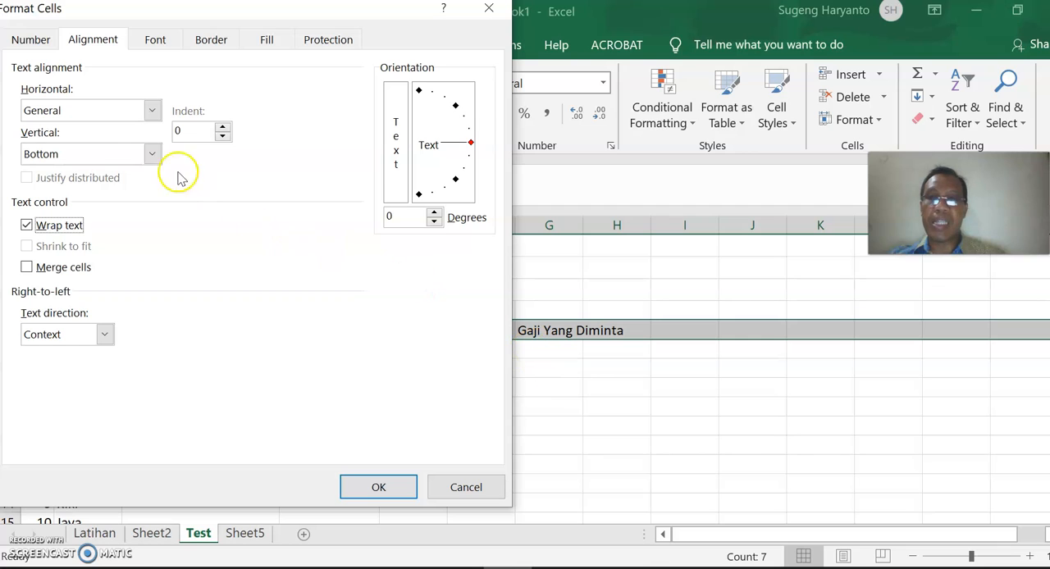
left_click(118, 110)
left_click(100, 157)
left_click(100, 157)
left_click(90, 188)
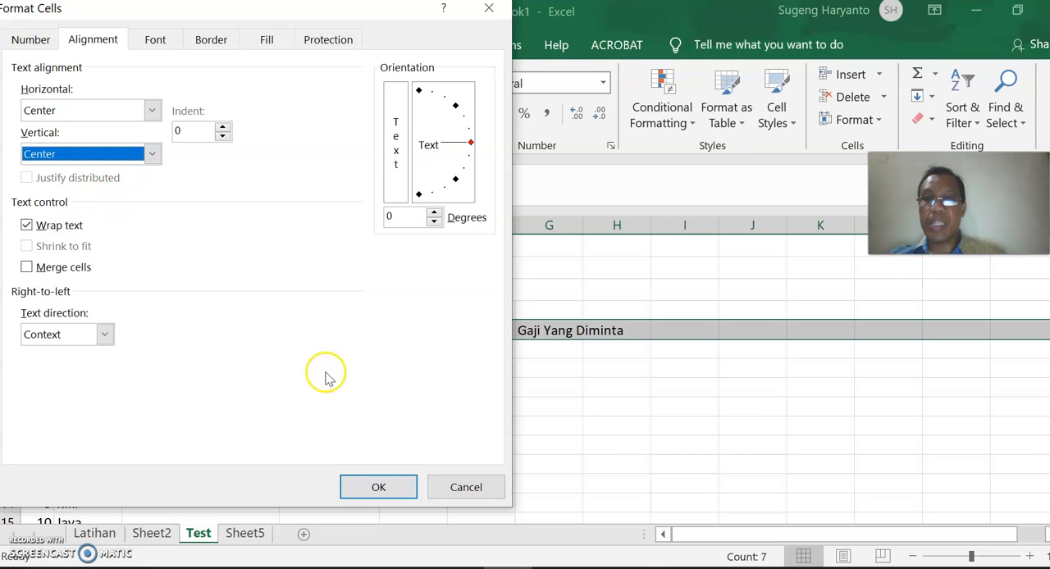
left_click(379, 487)
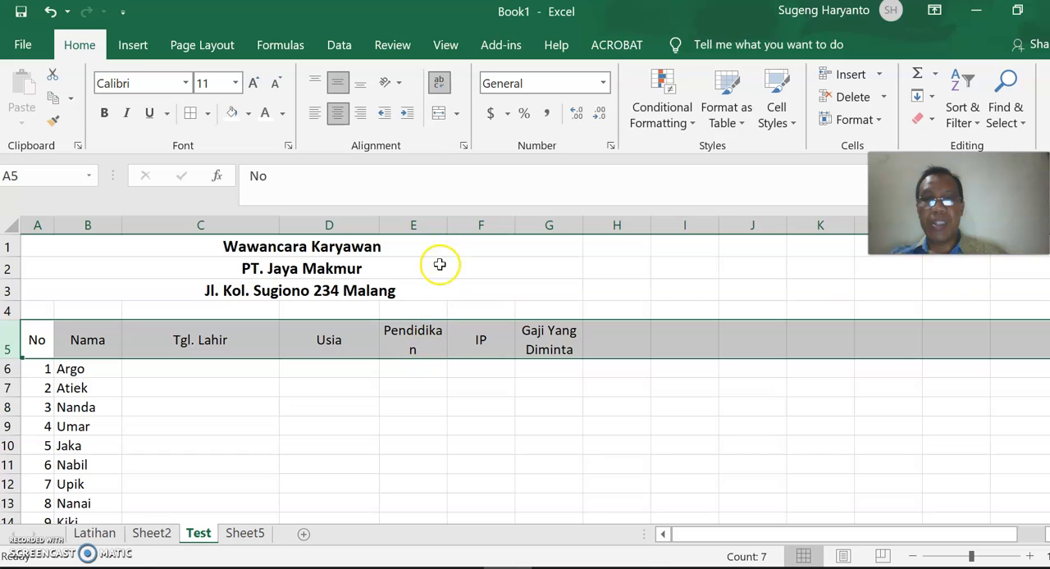
Widen the Pendidikan and Gaji Yang Diminta columns so that their header text fits.
left_click_drag(449, 230, 464, 231)
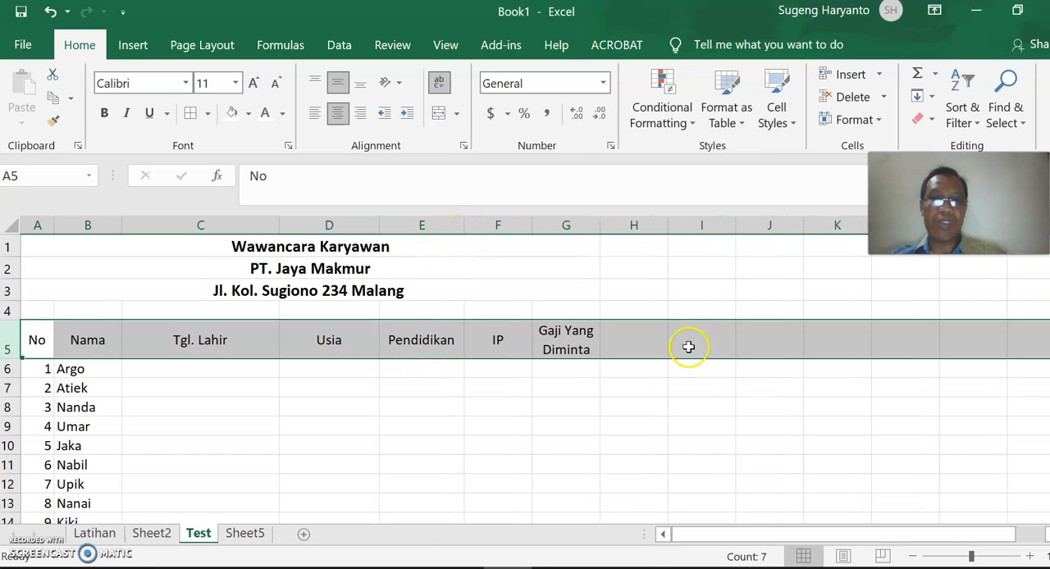
left_click_drag(600, 223, 617, 223)
Format the Tgl. Lahir cells C6:C15 as Date with the type 14 Maret 2012 and the Indonesian locale.
left_click(190, 367)
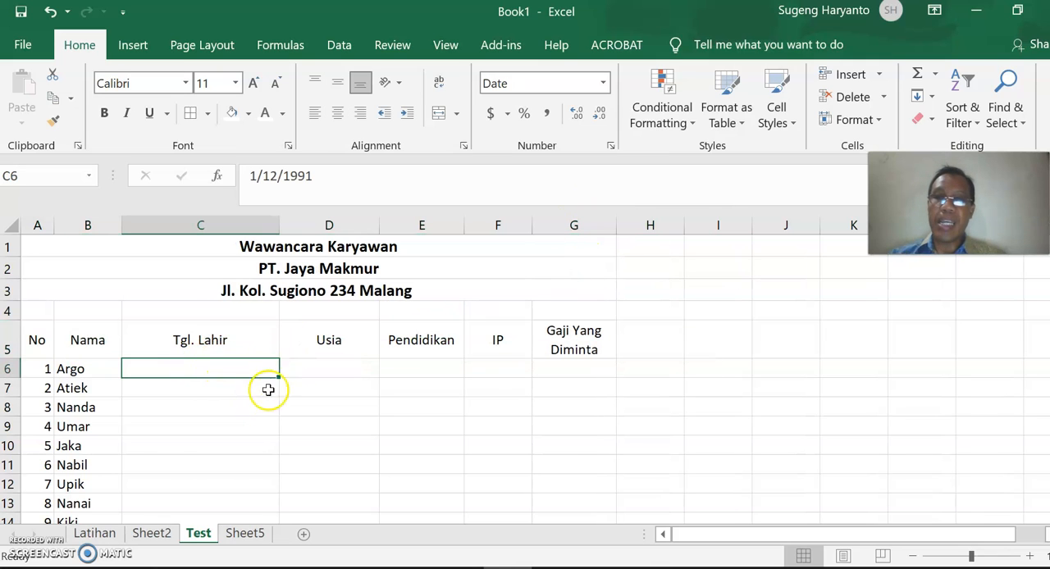
scroll(270, 383, "down", 1)
left_click_drag(238, 298, 251, 476)
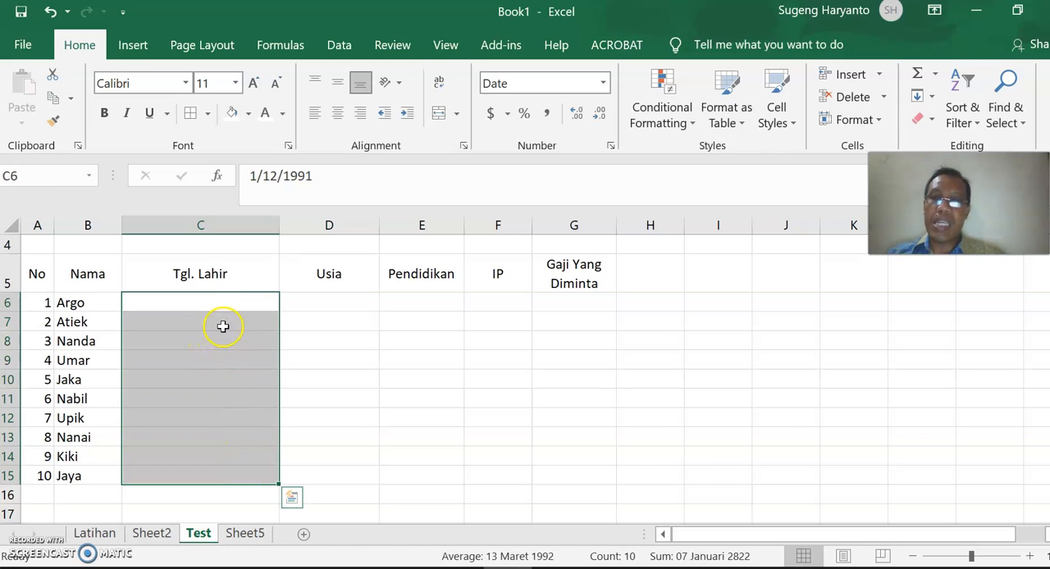
left_click(223, 301)
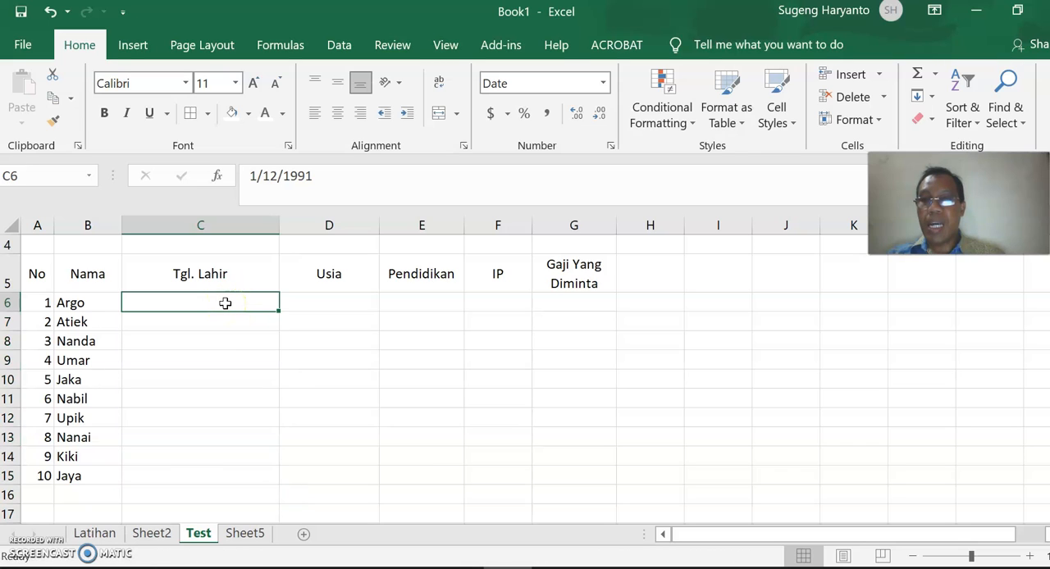
left_click_drag(225, 304, 237, 477)
right_click(204, 403)
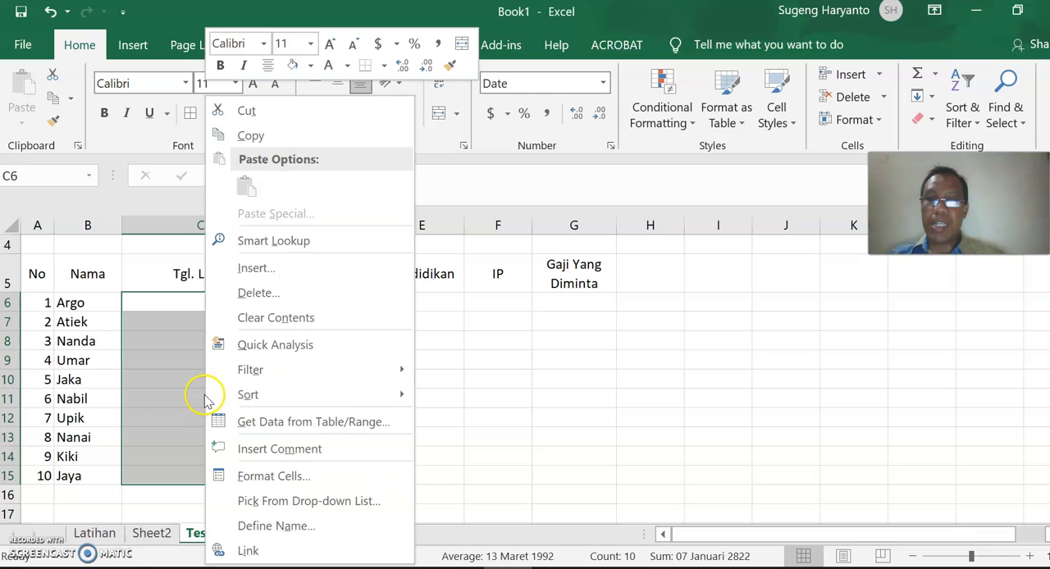
left_click(301, 477)
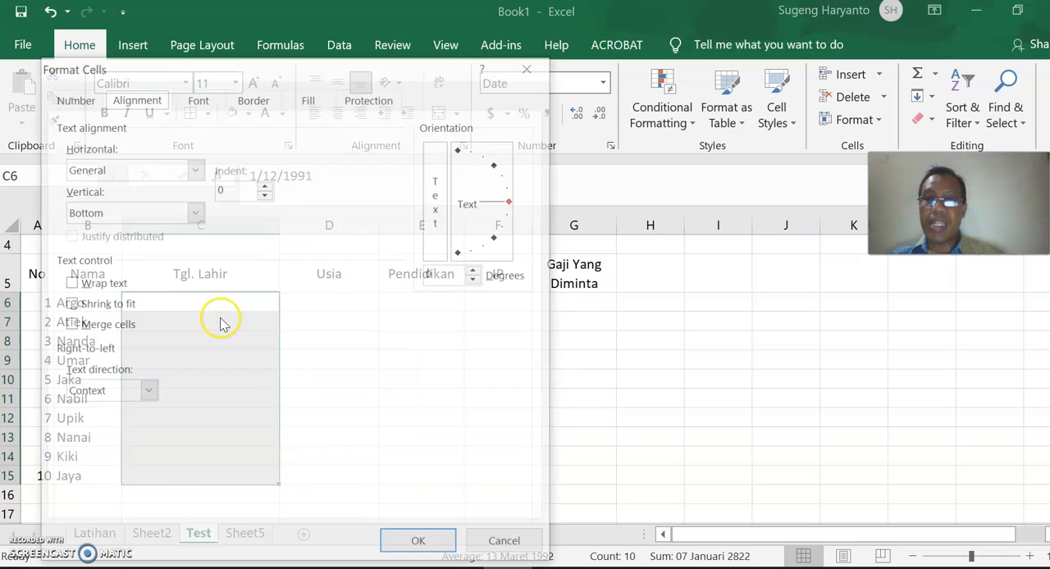
left_click(79, 99)
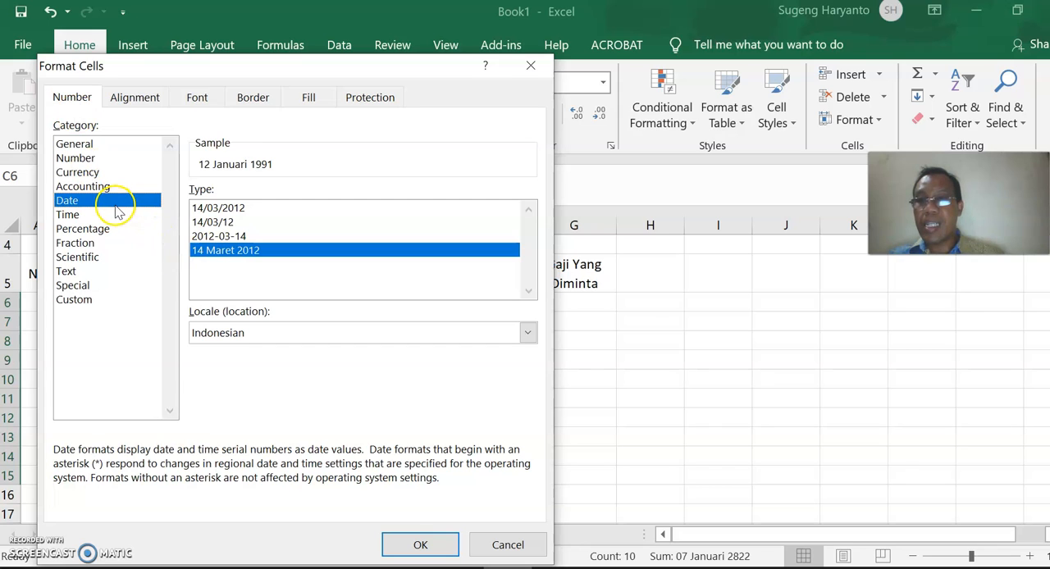
left_click(270, 332)
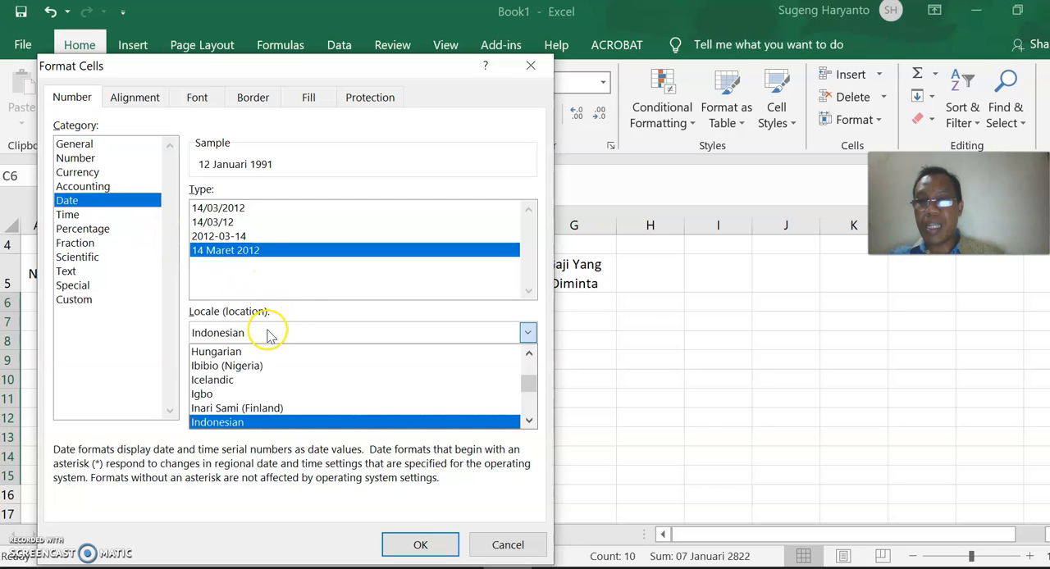
left_click(251, 421)
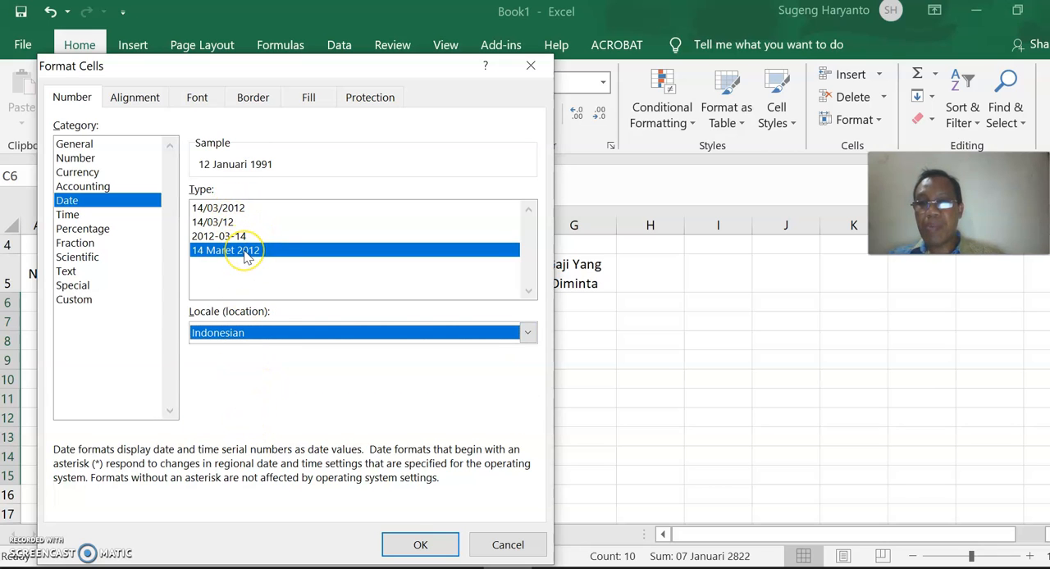
left_click(419, 544)
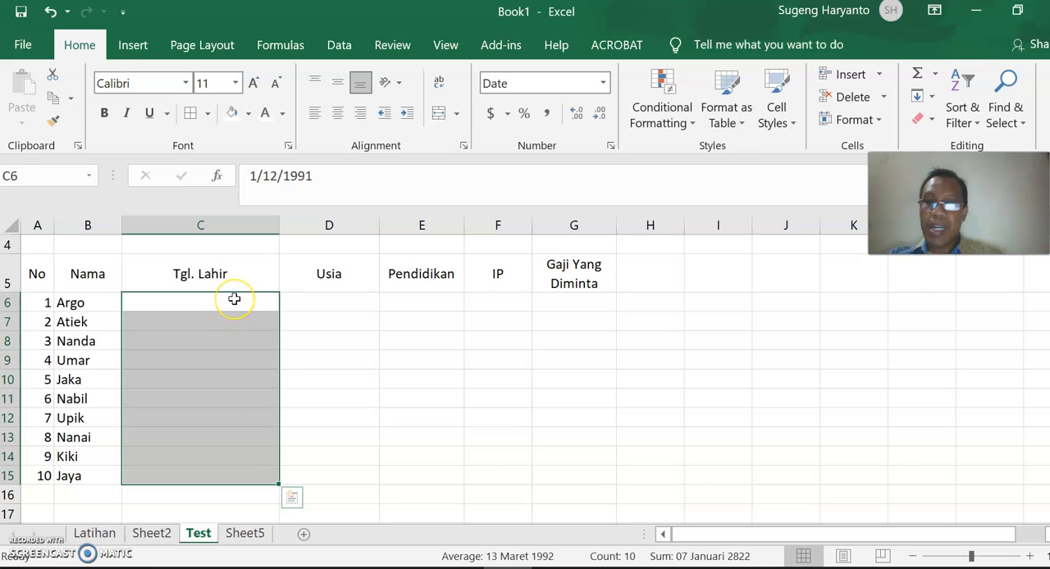
Enter the date order notes DD/MM/YY in C16 and MM/DD/YY in C17 below the table.
left_click(223, 494)
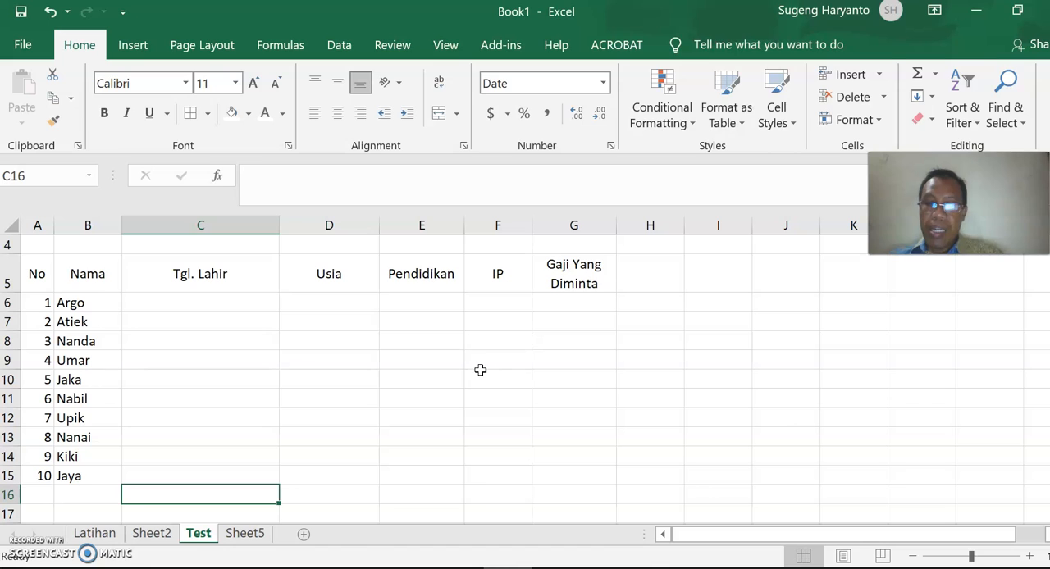
type("DD/MM/YY")
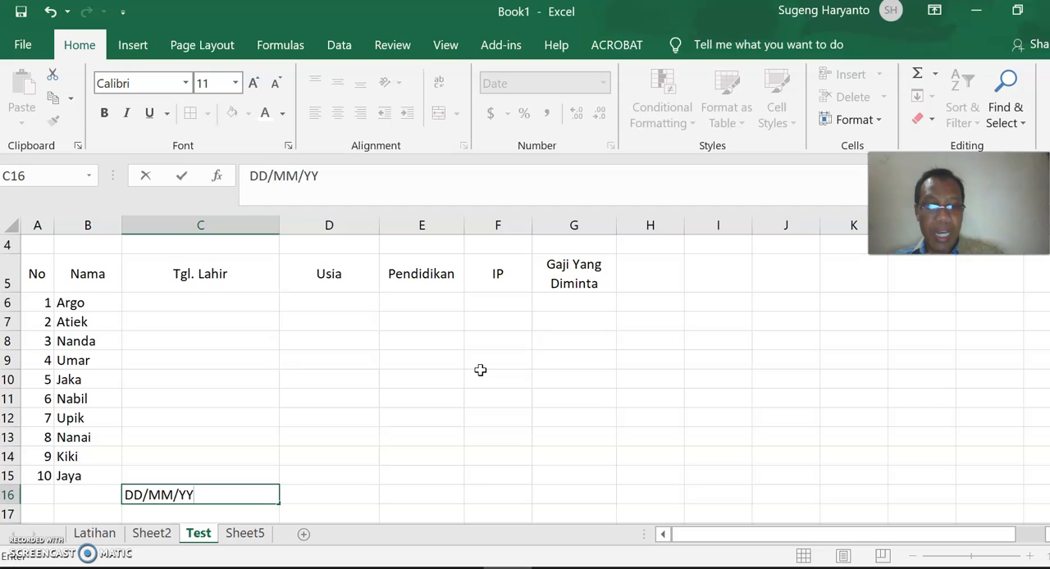
key("Return")
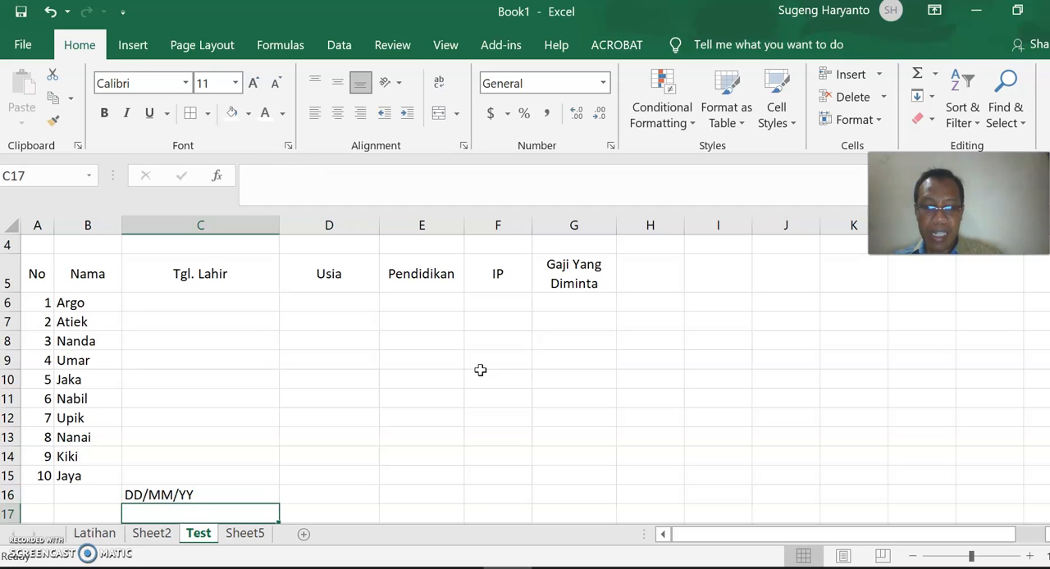
type("MM")
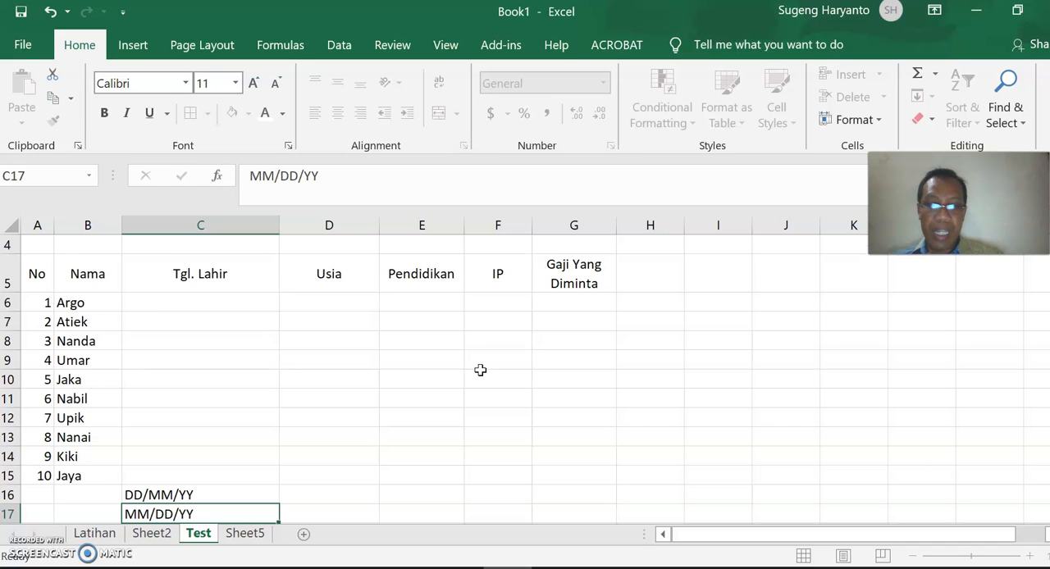
type("/DD/YY")
key("Return")
Enter the sample date 12 Januari 1995 in D16, beside the DD/MM/YY note.
key("Up")
key("Up")
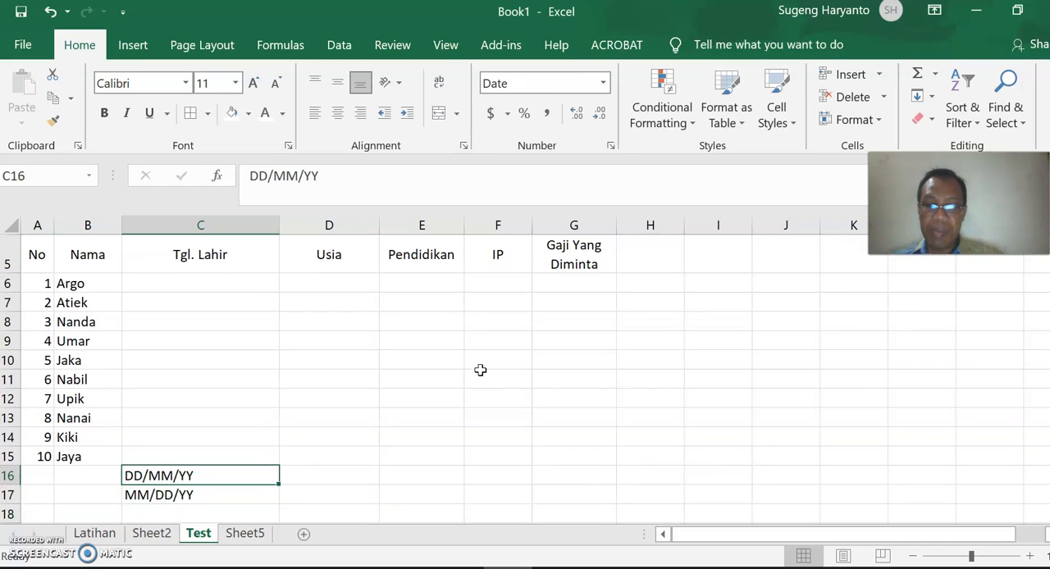
key("Right")
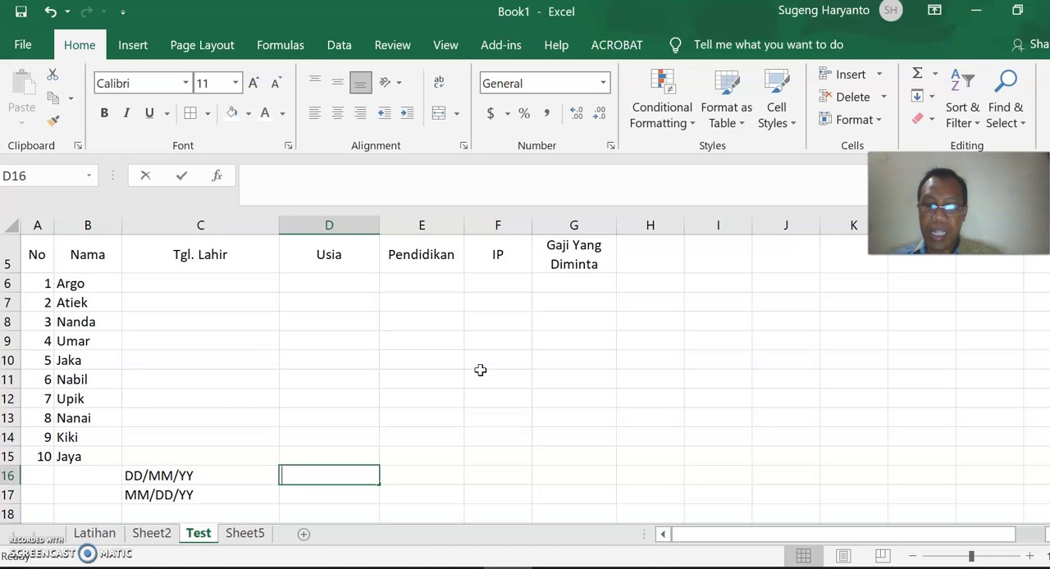
type("12 Januari 199")
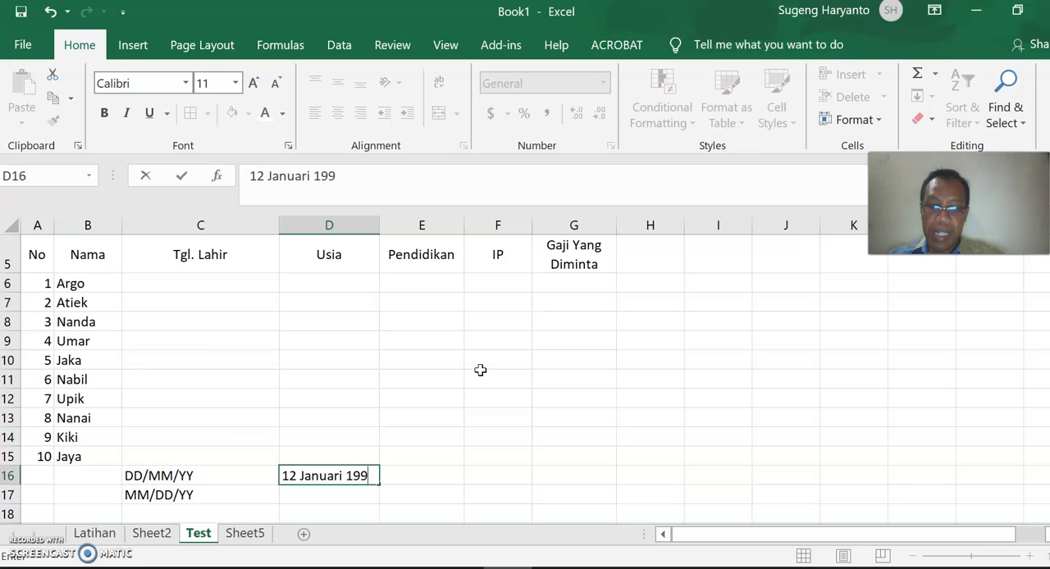
key("Return")
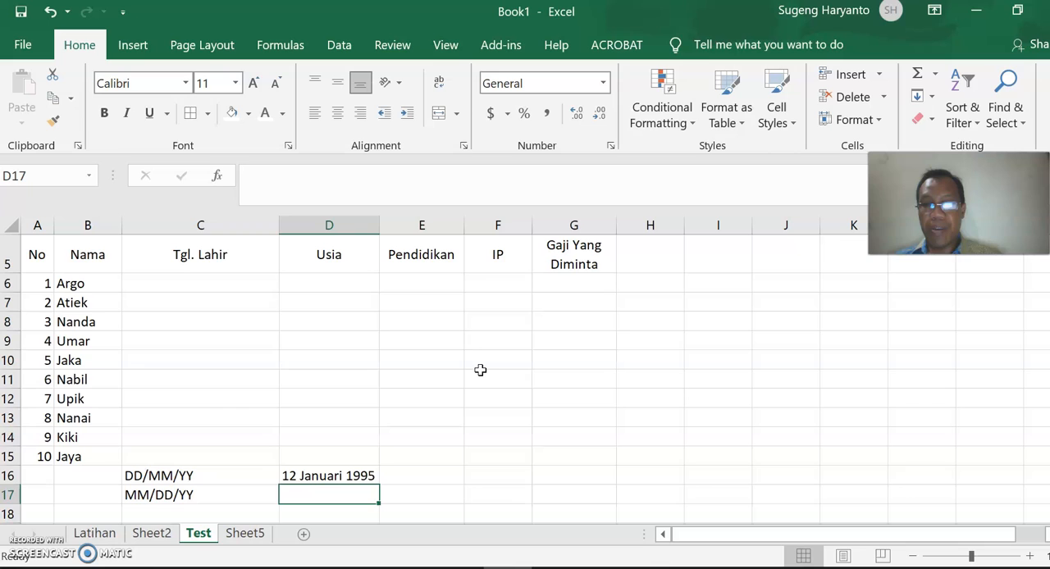
left_click(364, 474)
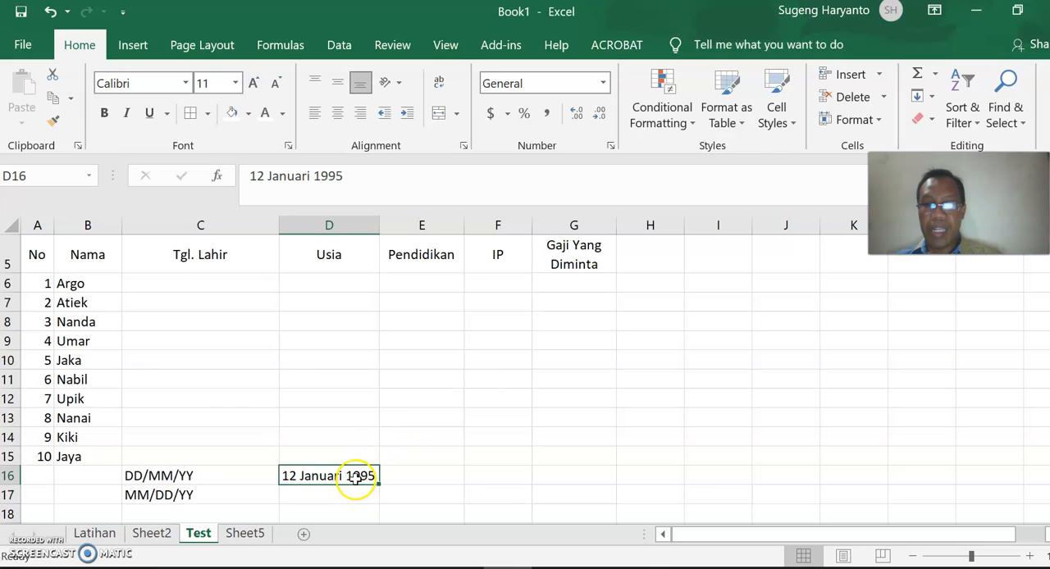
left_click(202, 279)
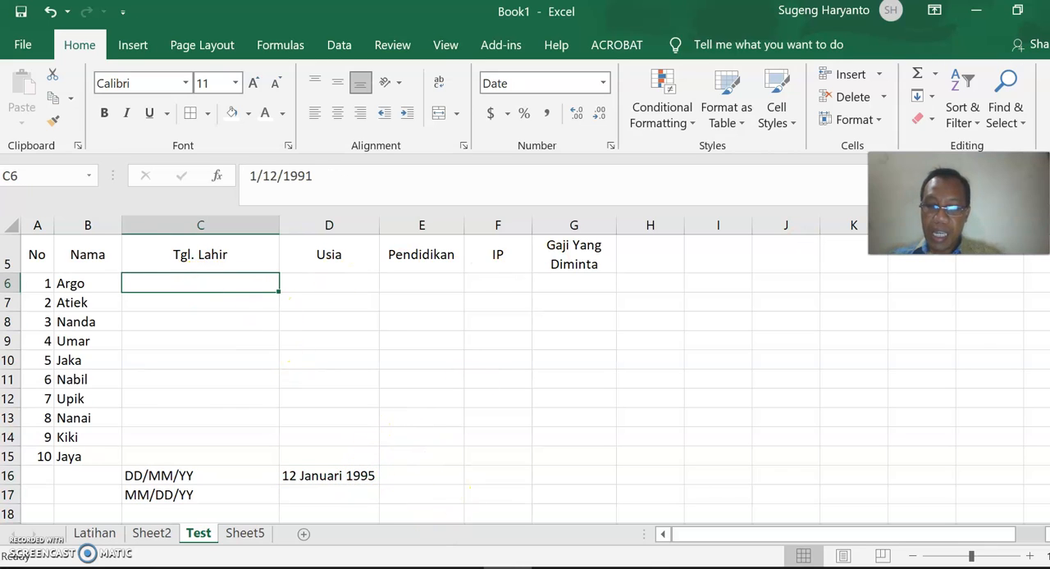
type("1")
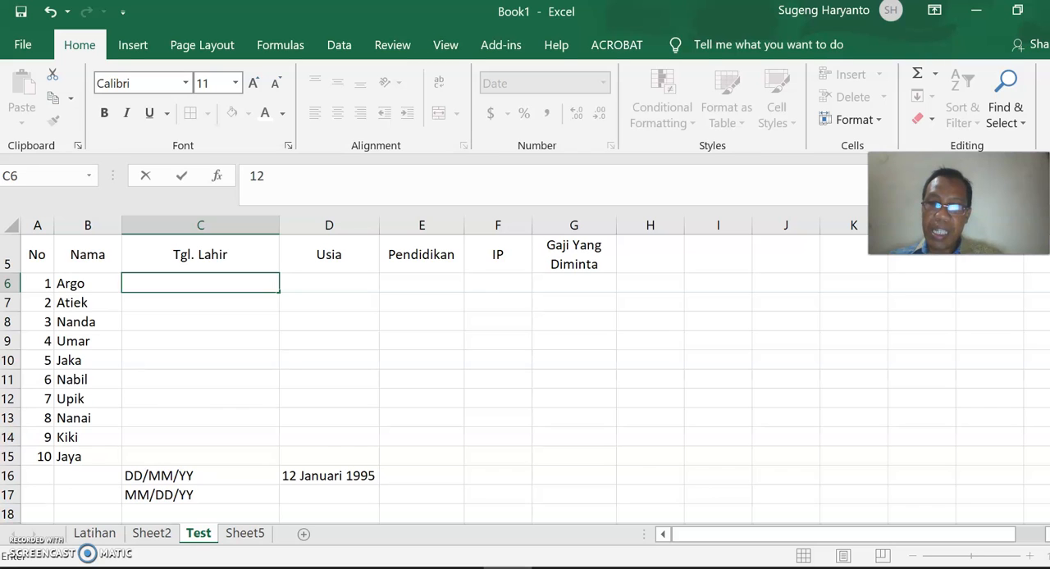
type("2")
left_click(520, 335)
Clear the contents of the Tgl. Lahir cells C6:C15.
left_click_drag(241, 281, 241, 461)
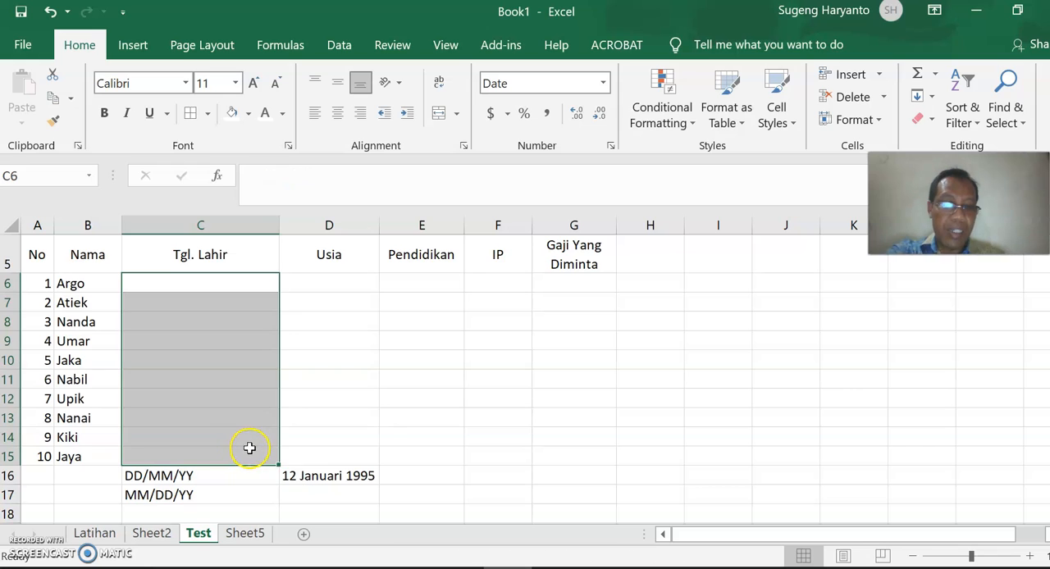
left_click(369, 420)
Reapply the Date format with type 14 Maret 2012 and the Indonesian locale to the Tgl. Lahir cells C6:C15.
left_click_drag(236, 290, 212, 456)
right_click(216, 424)
left_click(264, 476)
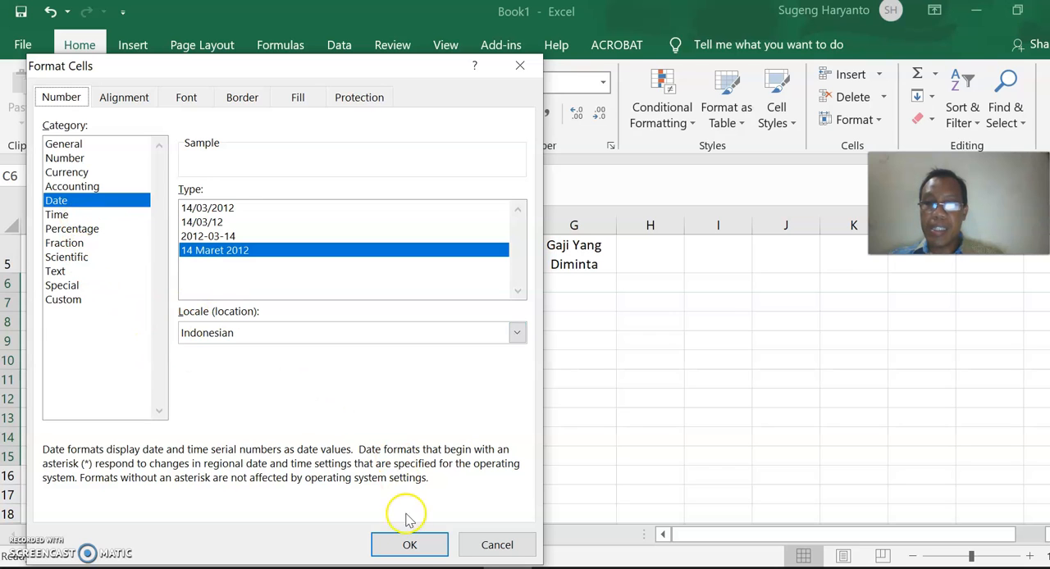
left_click(408, 544)
Try entering the first applicant's birth date in C6.
left_click(211, 284)
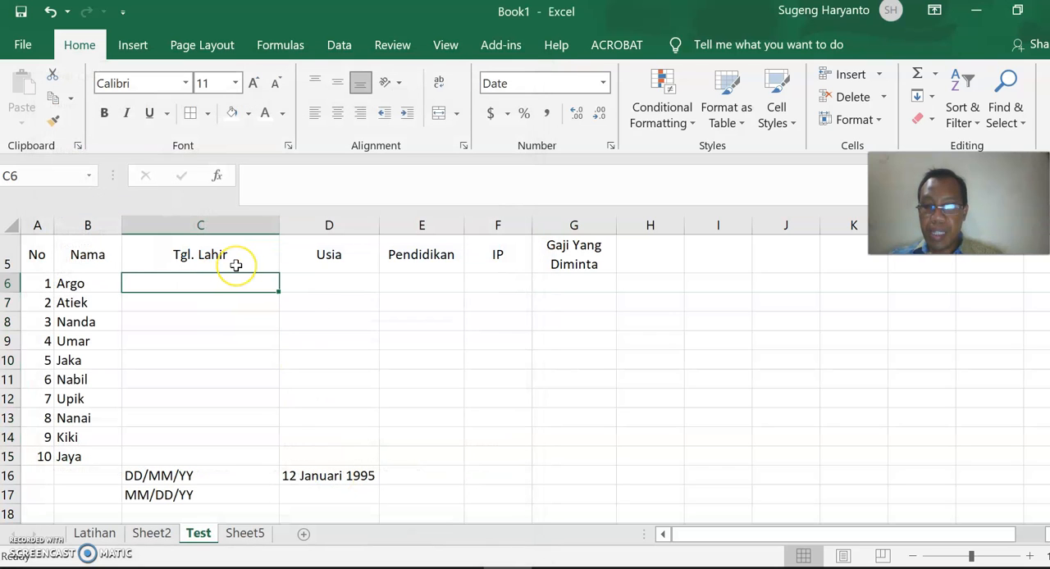
type("12/")
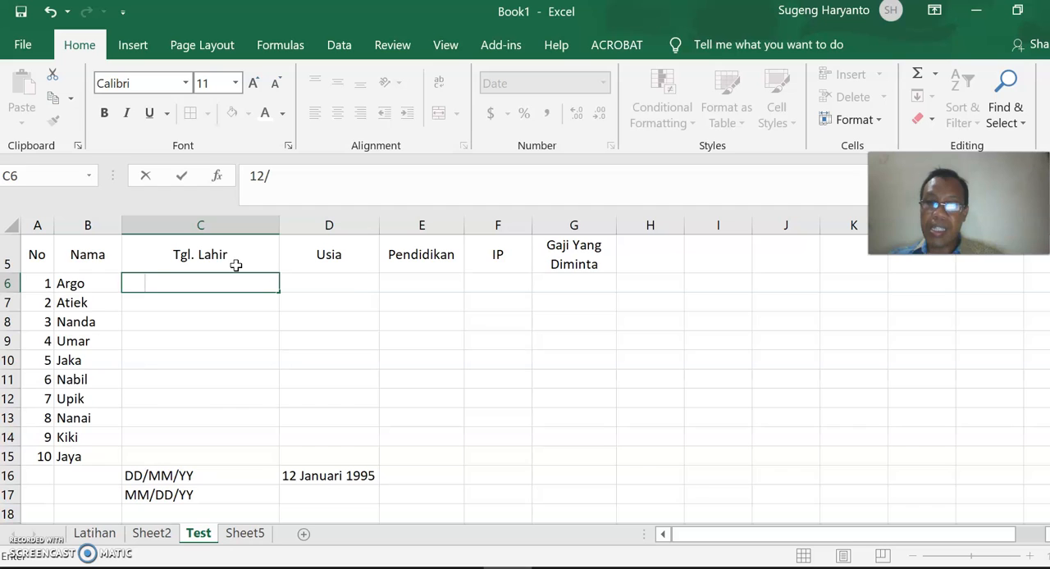
key("Return")
Set the font colour of the Tgl. Lahir cells C6:C15 to black.
left_click_drag(176, 286, 190, 457)
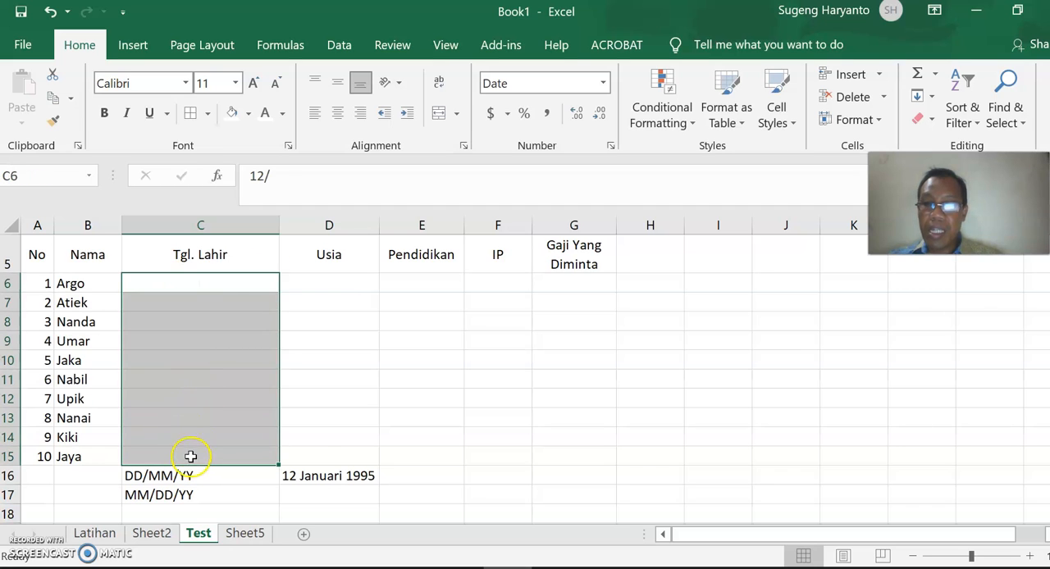
left_click(282, 113)
left_click(270, 141)
left_click_drag(195, 290, 198, 297)
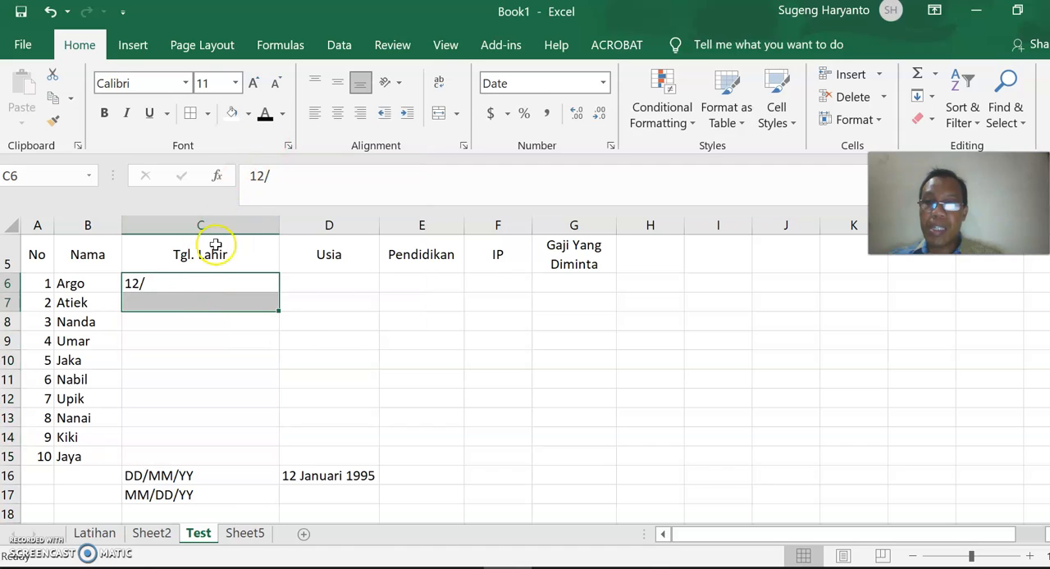
Enter the first applicant's birth date in C6 in day/month/year order.
left_click(193, 282)
type("12")
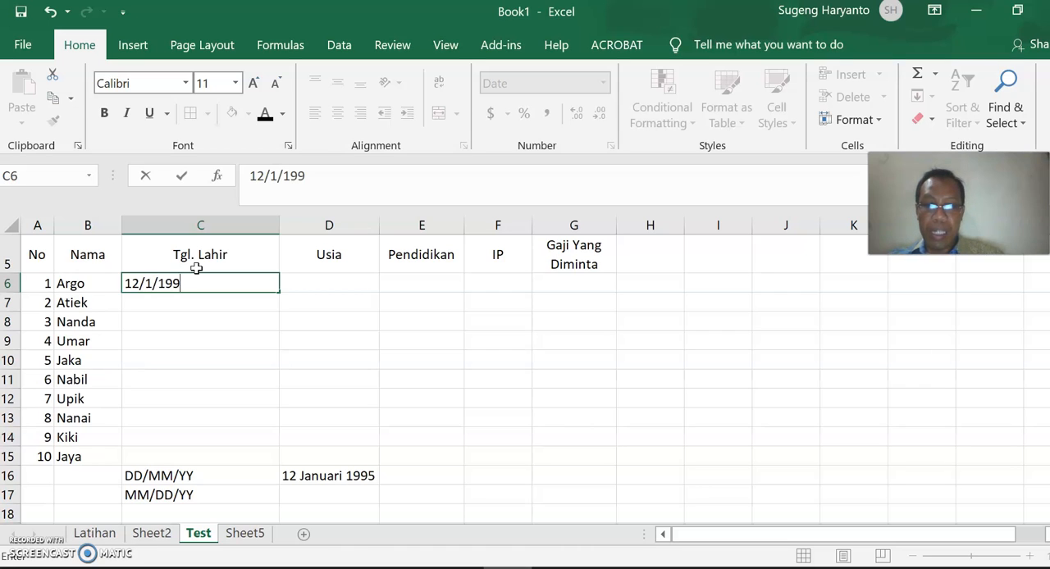
key("Return")
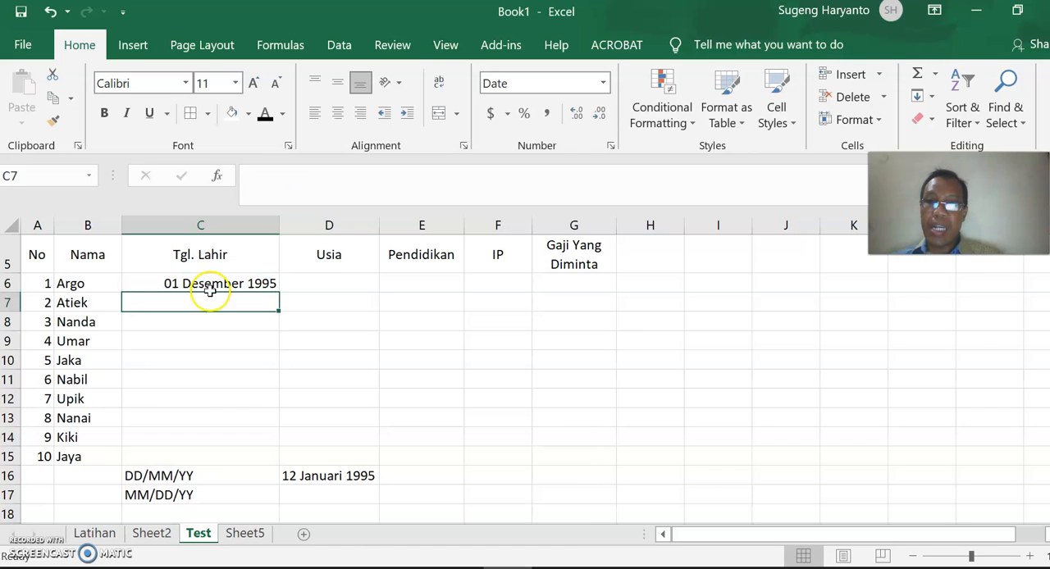
Re-enter the birth date in C6 in month/day/year order.
left_click(230, 280)
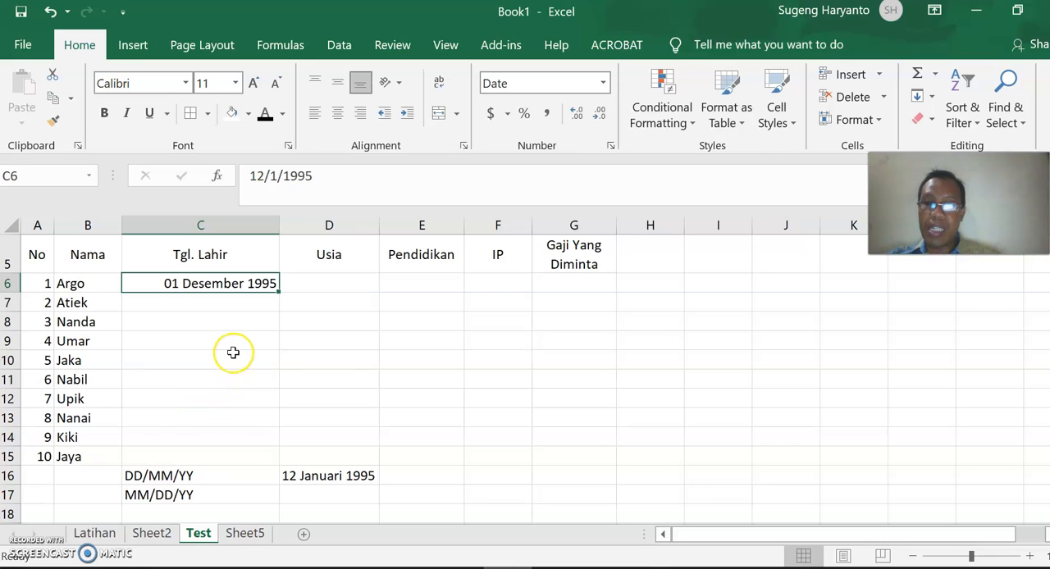
type("1/12/")
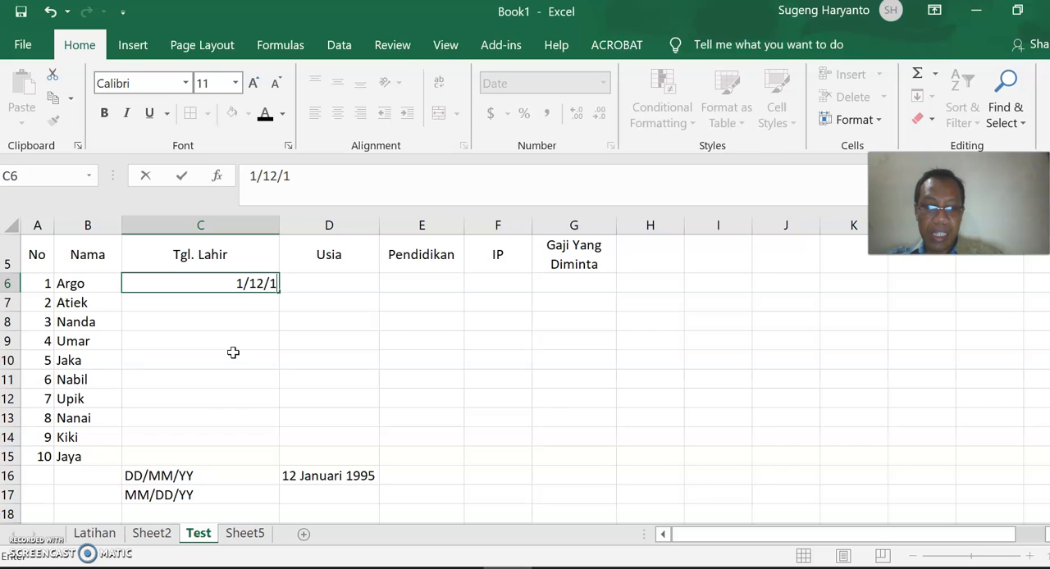
key("Return")
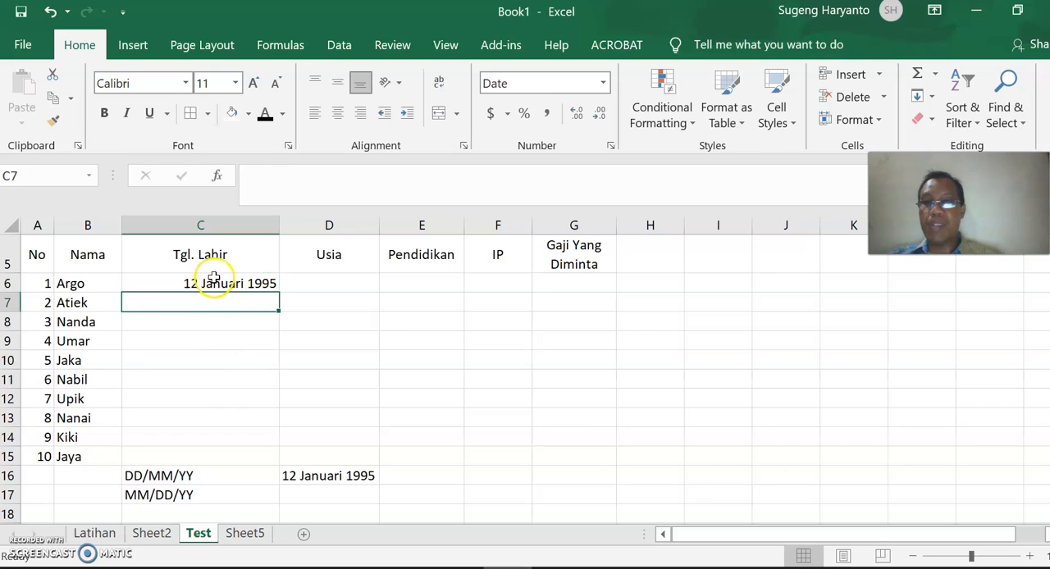
Enter the birth dates of applicants 2 to 4 in C7:C9 in month/day/year order.
left_click(220, 301)
type("4/5/1994")
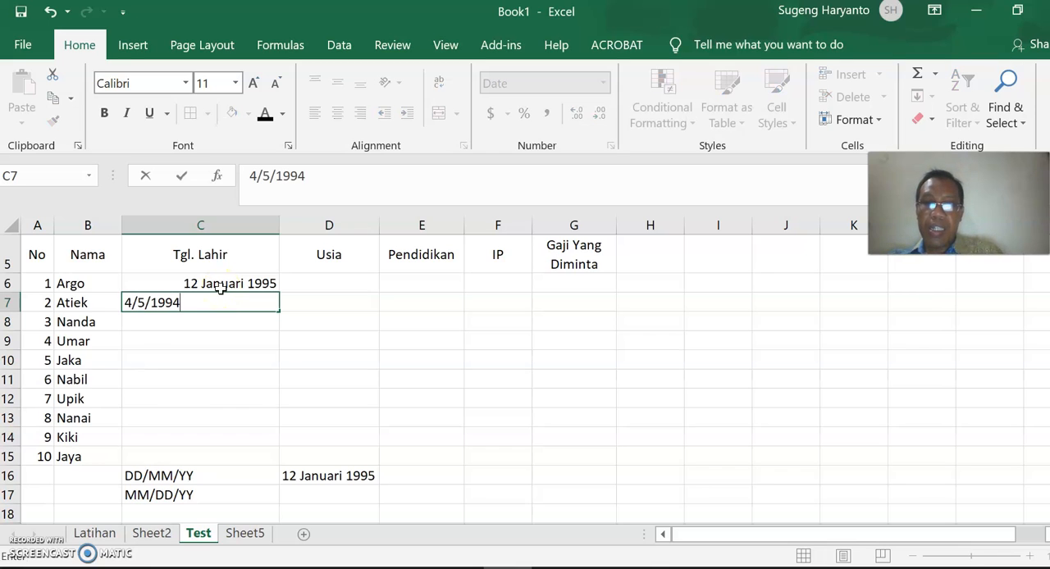
key("Return")
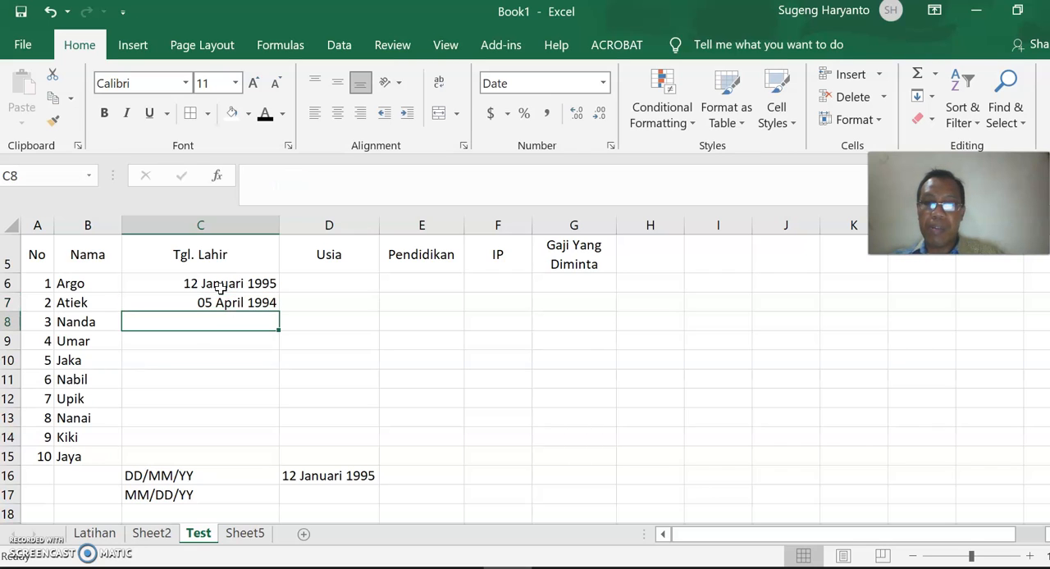
type("3/1/1995")
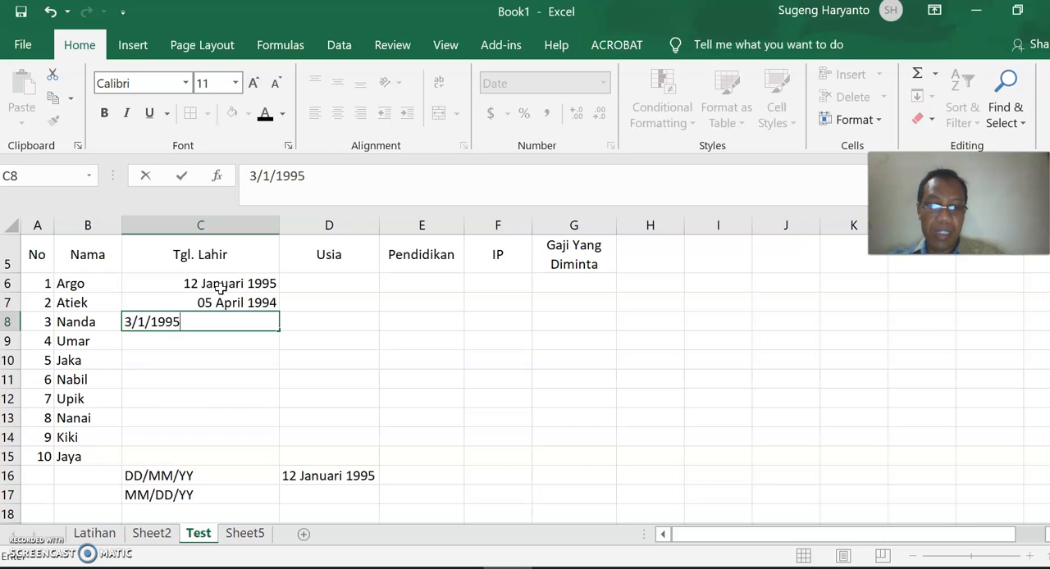
key("Return")
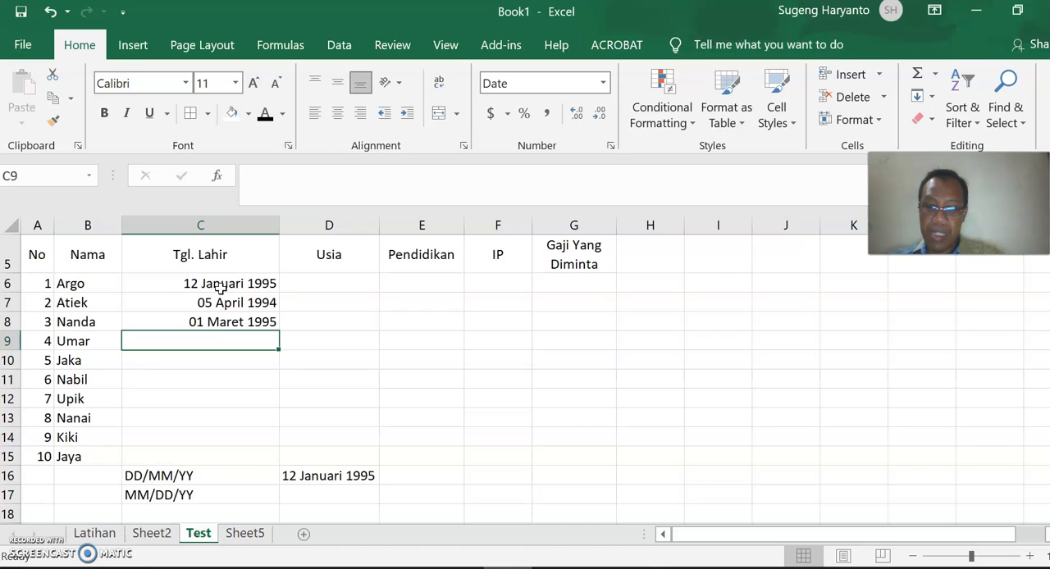
type("12/1/1994")
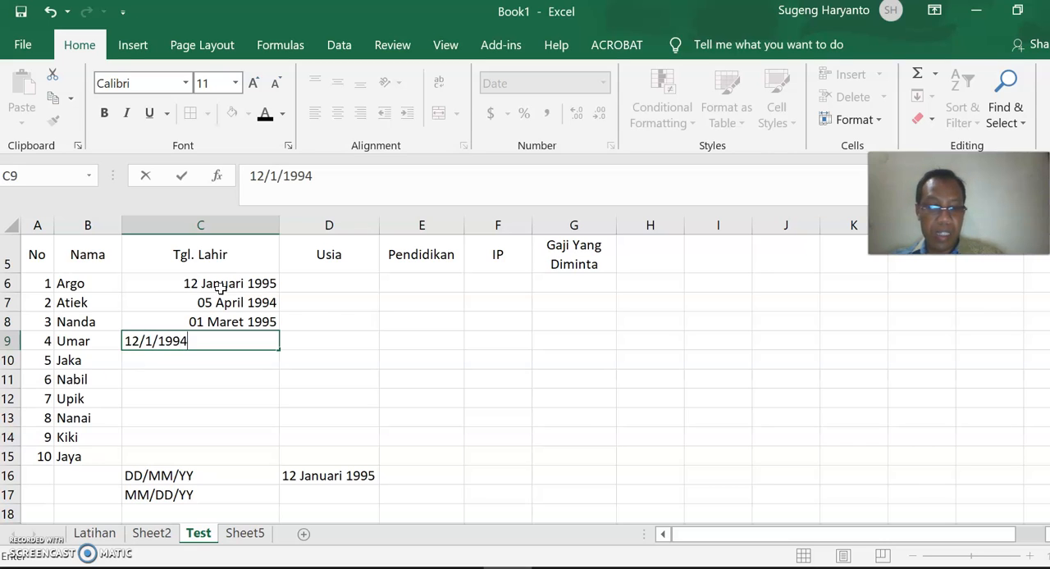
key("Return")
Enter the birth dates of applicants 5 to 7 in C10:C12 in month/day/year order.
type("3/2")
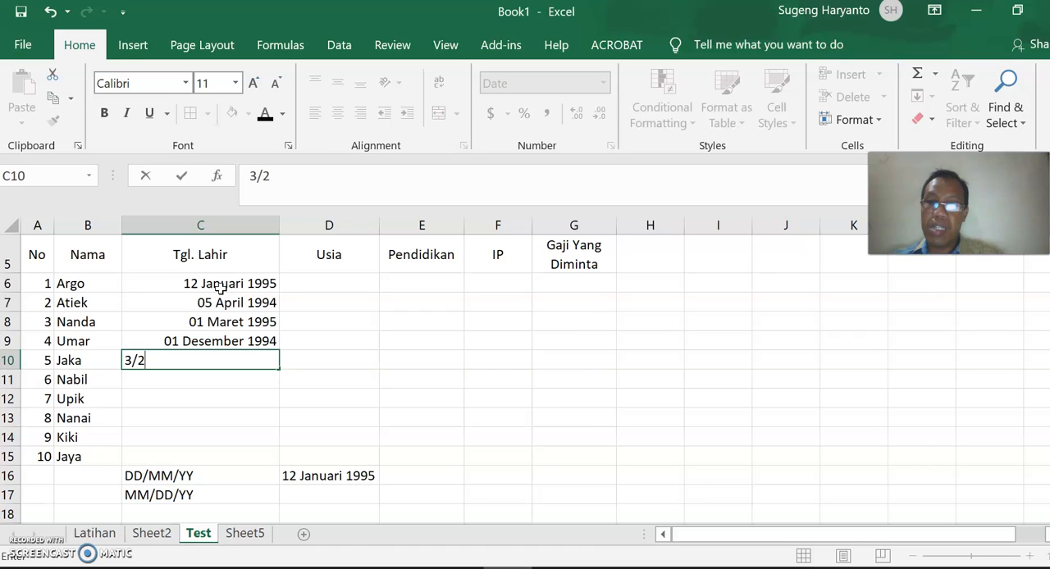
type("/1996")
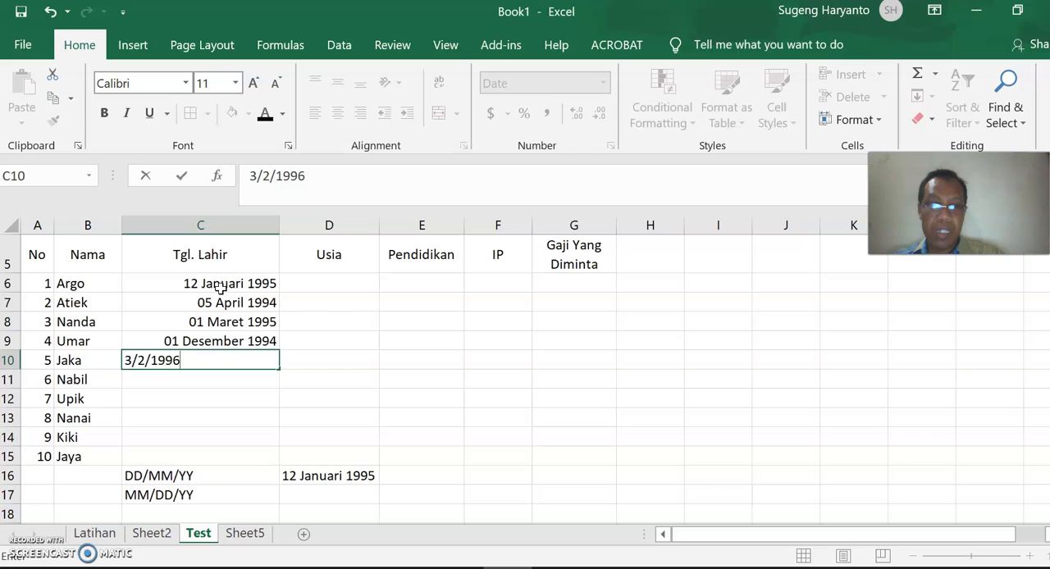
key("Return")
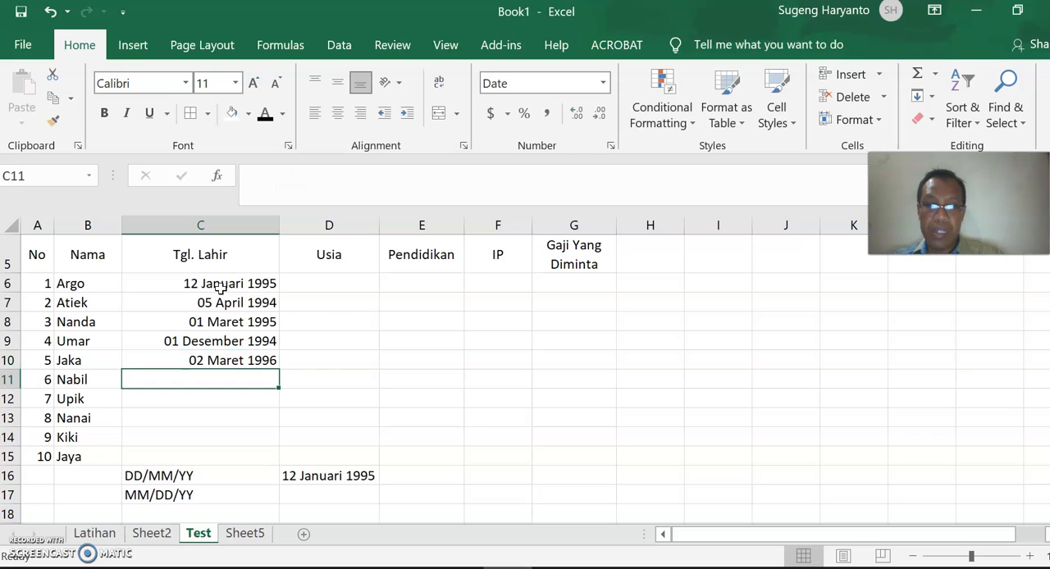
type("12/")
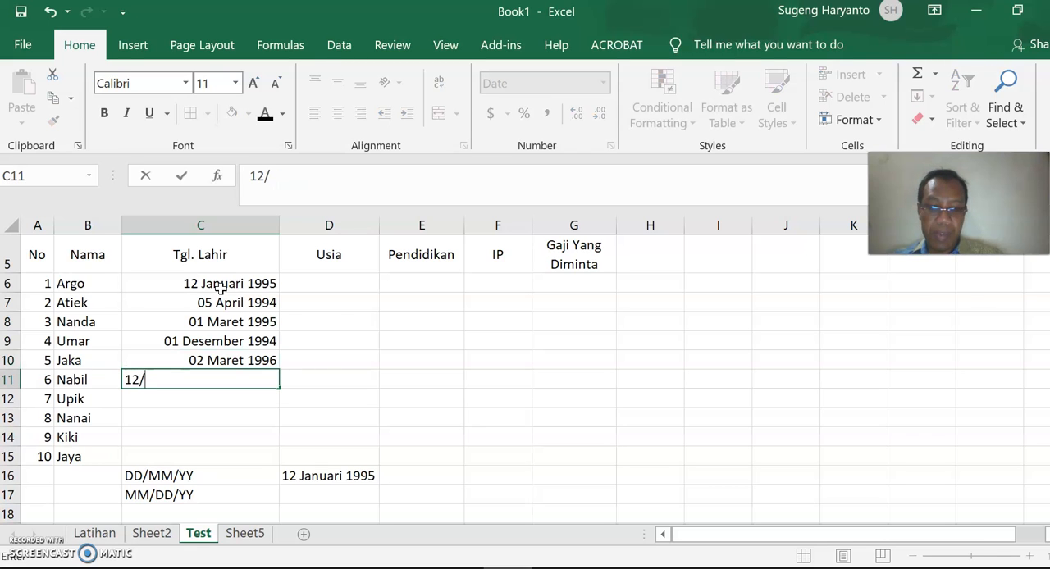
type("4/1995")
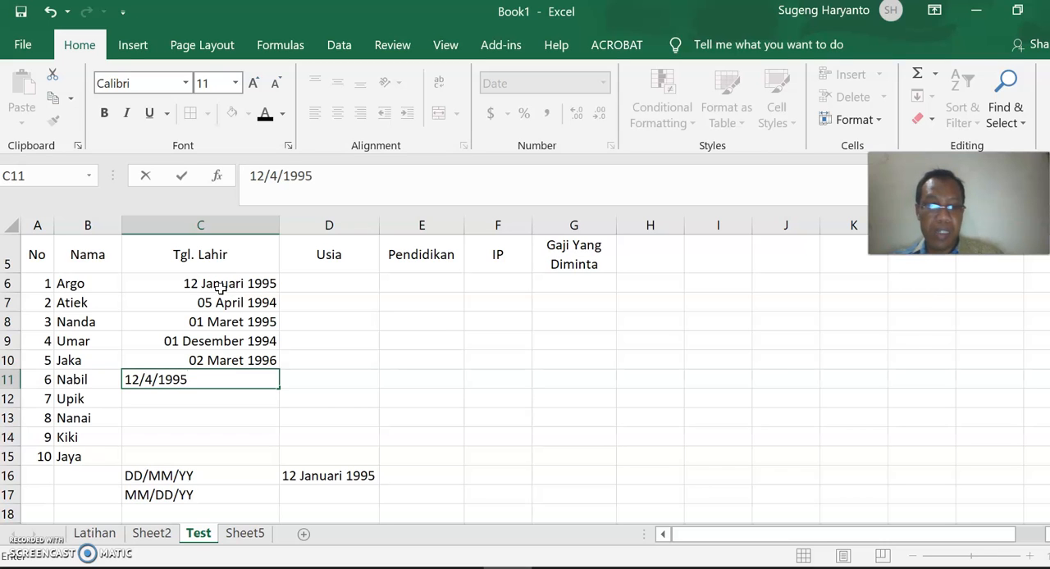
key("Return")
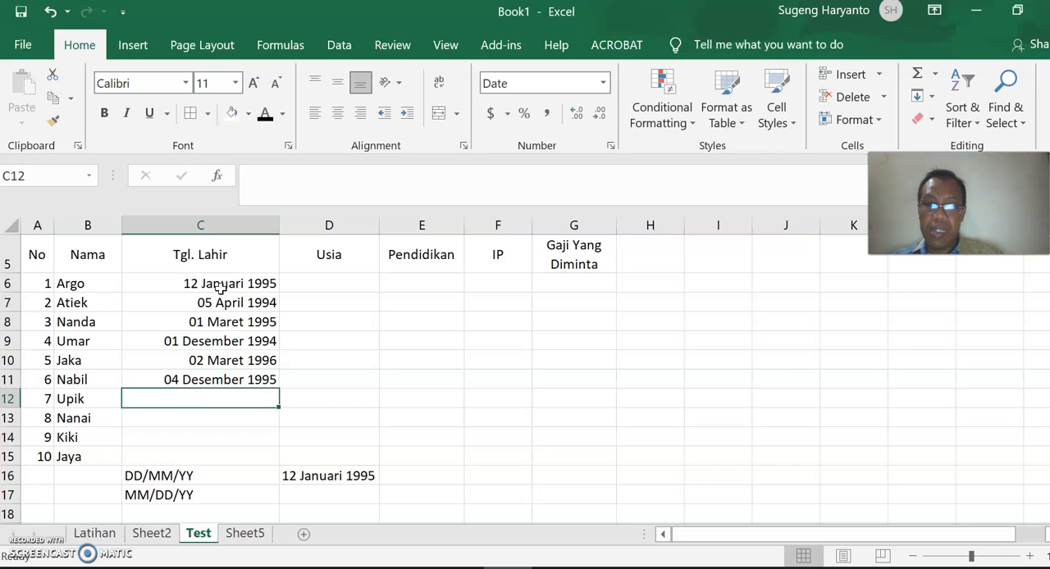
type("4/2/1992")
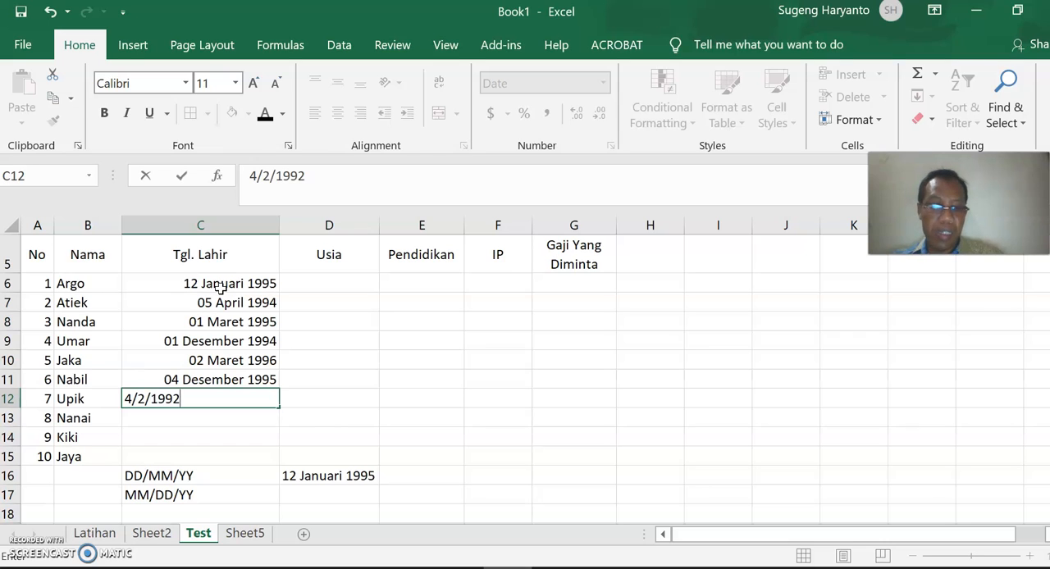
key("Return")
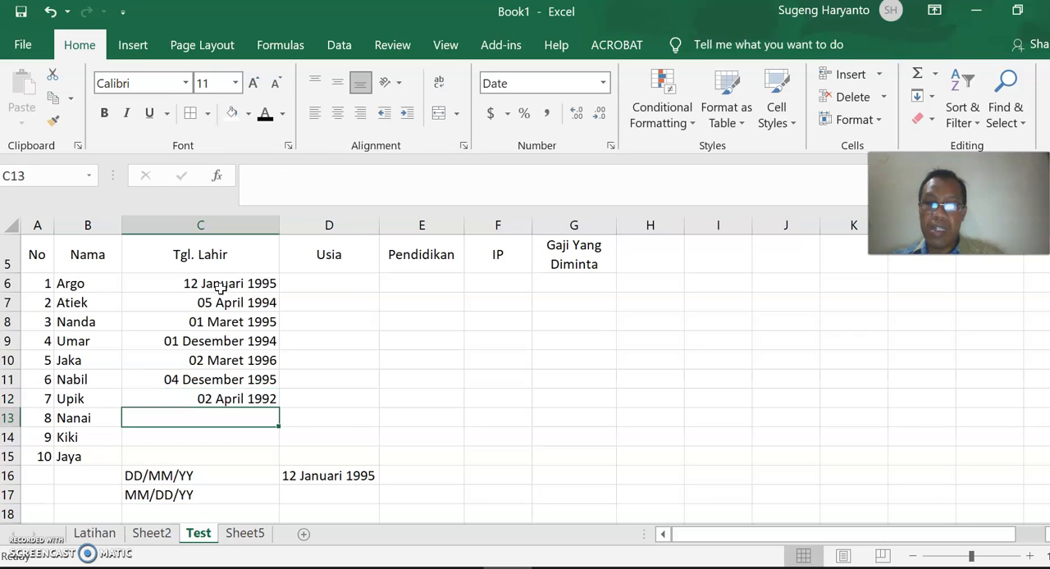
Enter the birth dates of applicants 8 to 10 in C13:C15 in month/day/year order.
type("2/")
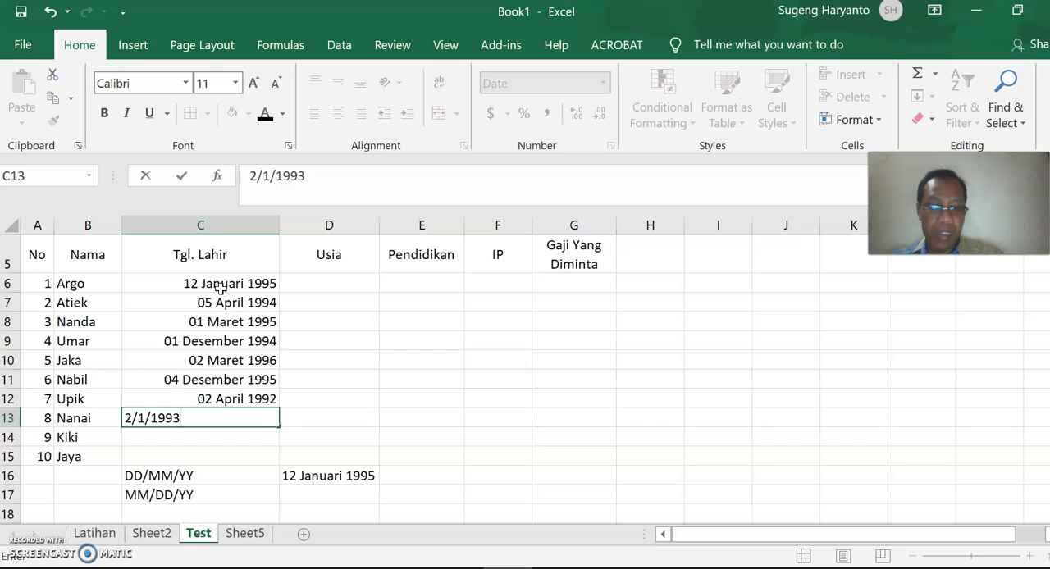
type("1/1993")
key("Return")
type("1/2/")
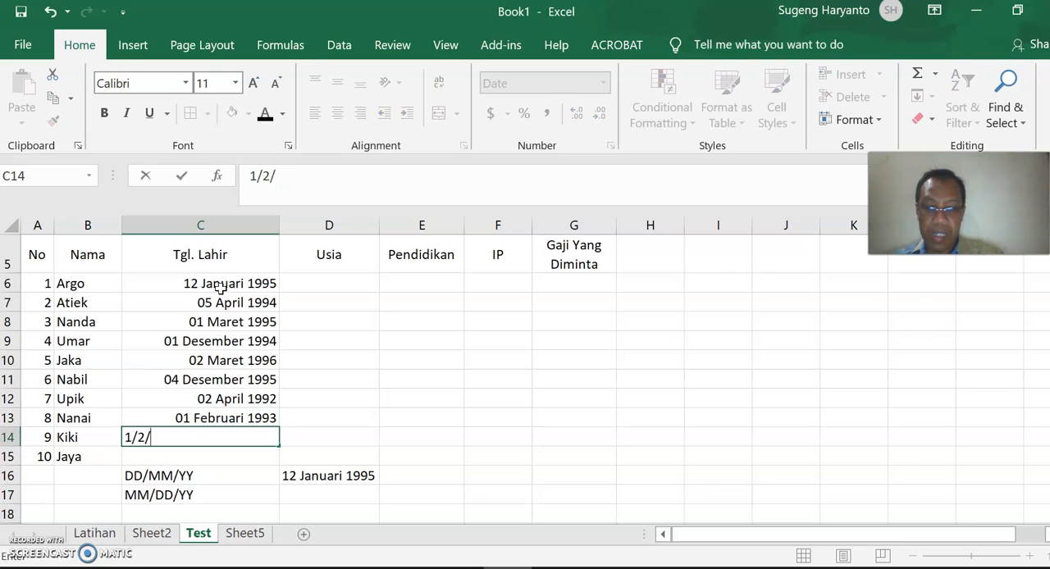
type("1993")
key("Return")
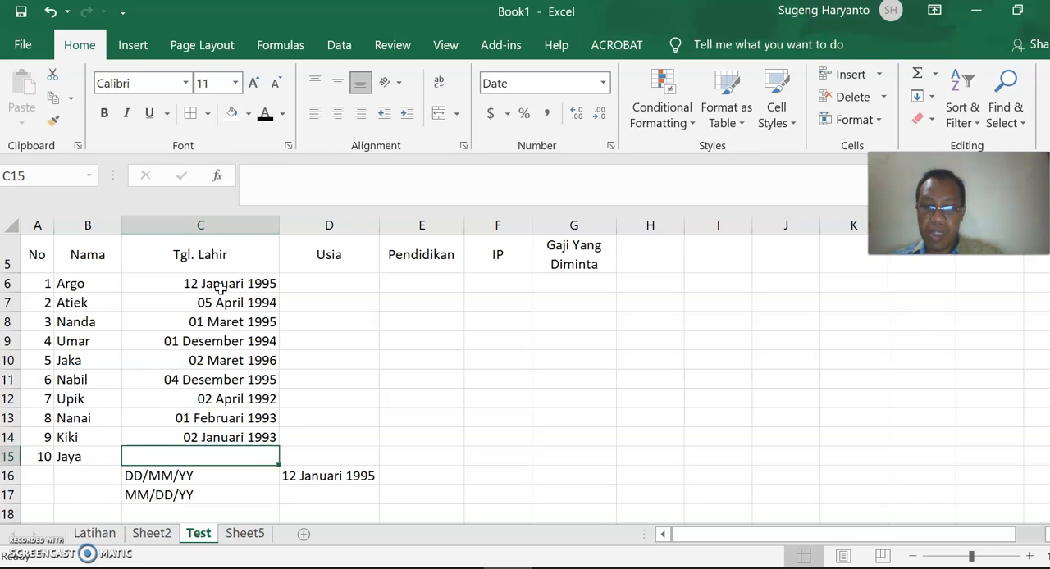
type("1/2/")
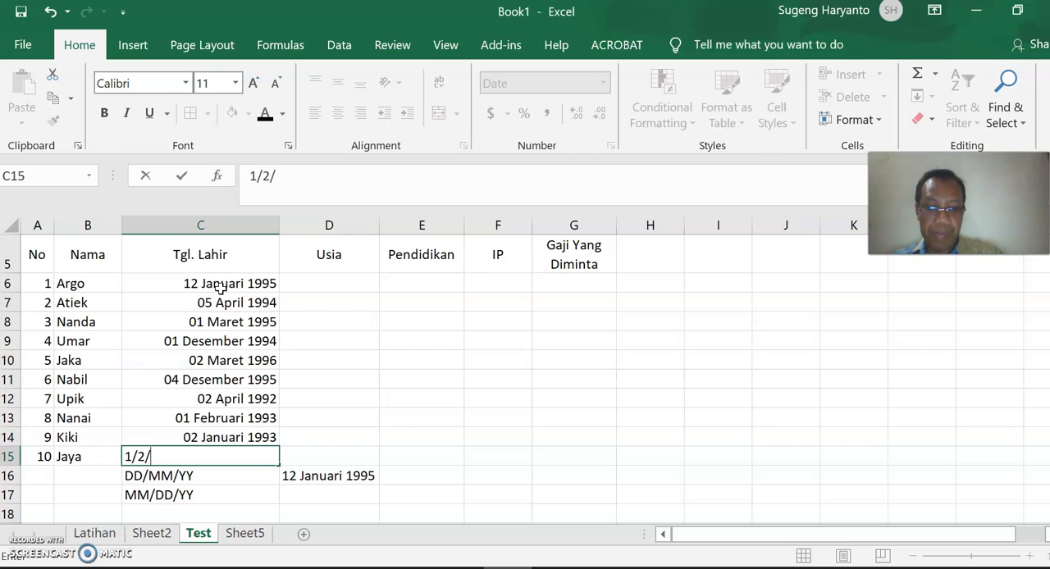
type("1992")
key("Return")
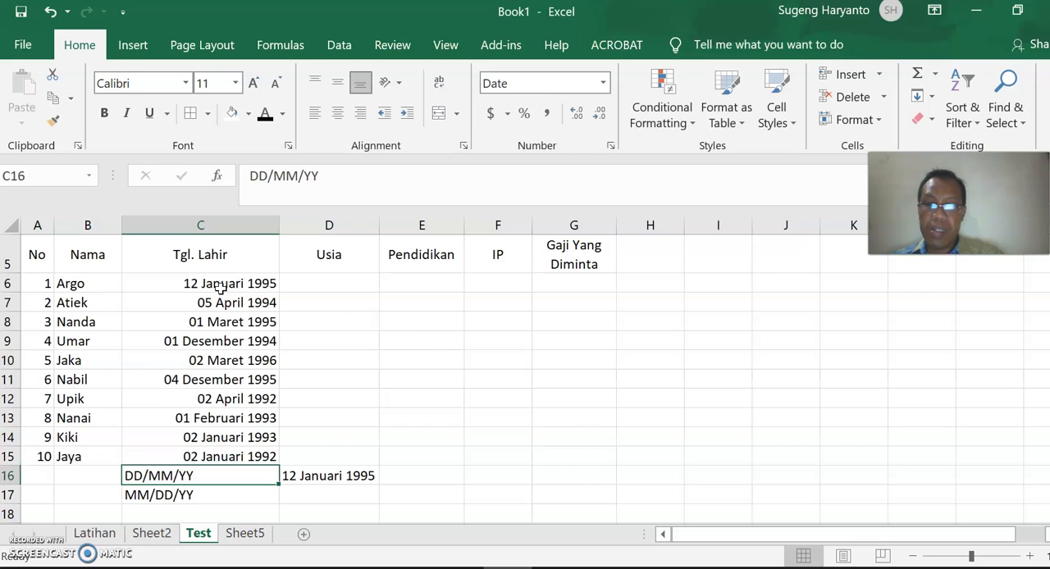
Clear the date order notes and the sample date from C16:D17 below the table.
left_click_drag(222, 470, 300, 481)
key("Delete")
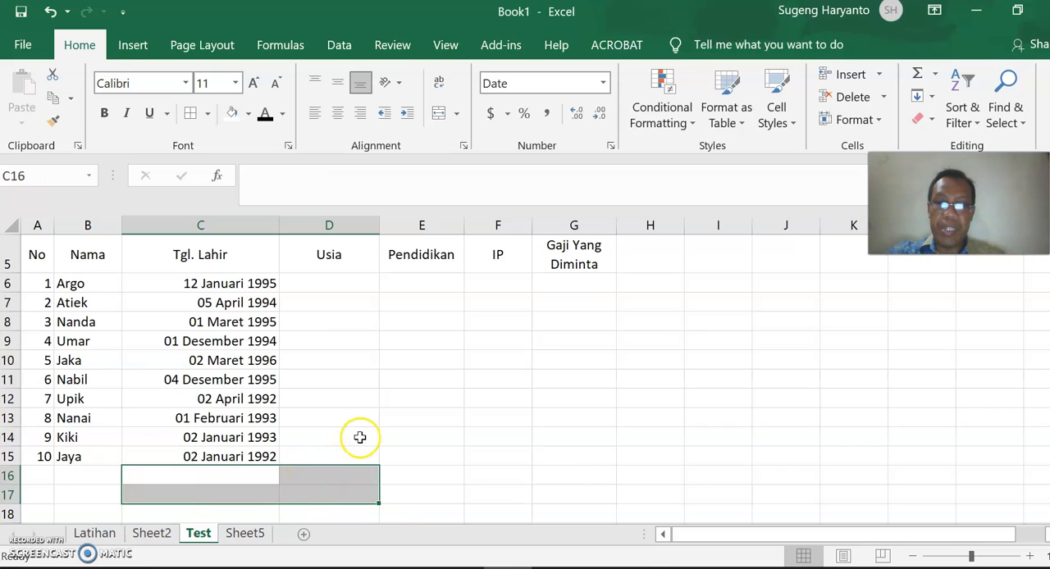
left_click(358, 437)
Enter the age formula =YEAR(NOW())-YEAR(C6) in D6 and copy it down to D15.
left_click(326, 282)
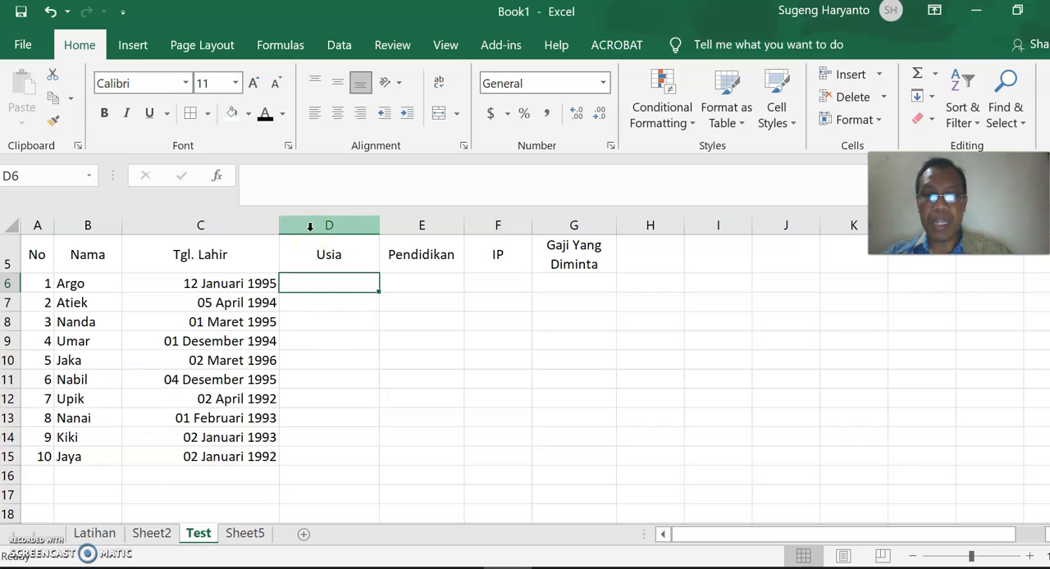
type("=")
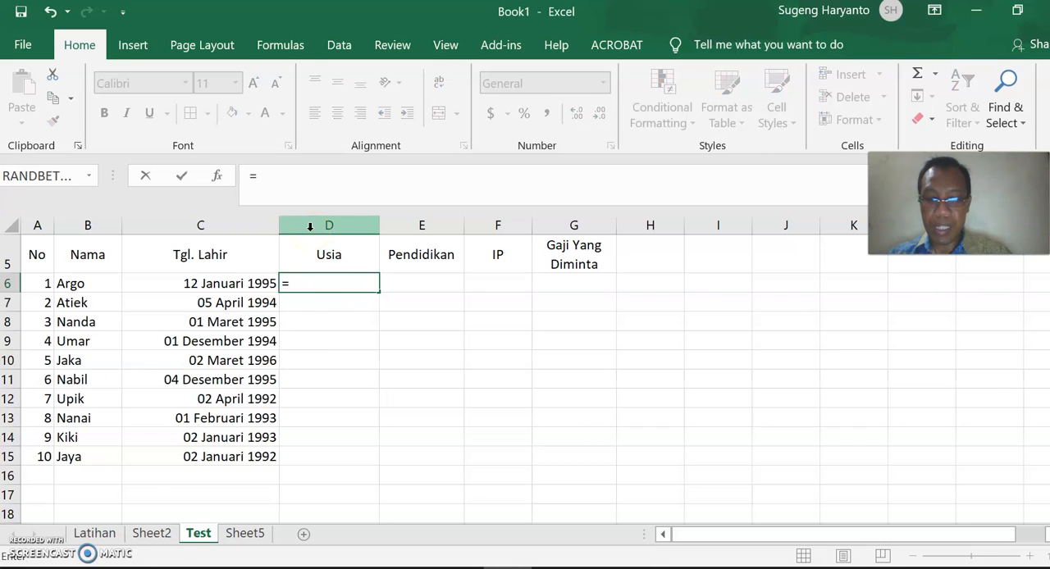
type("year(")
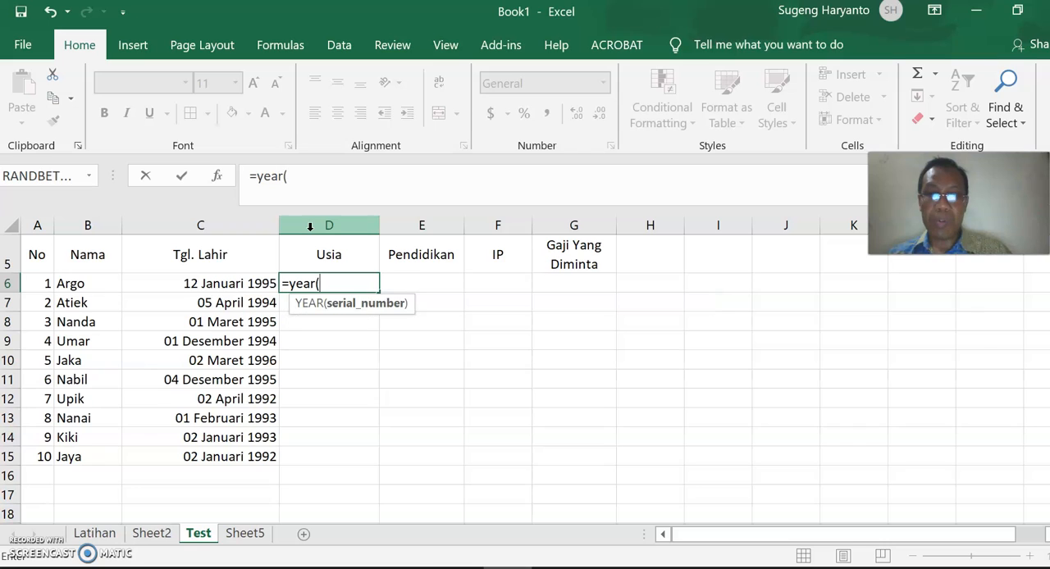
type("now")
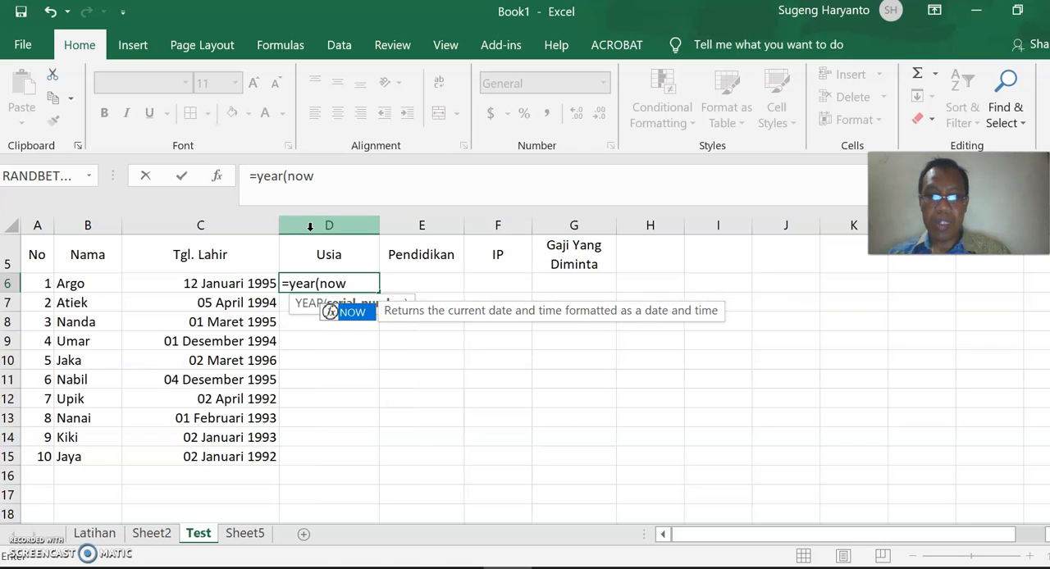
type("())")
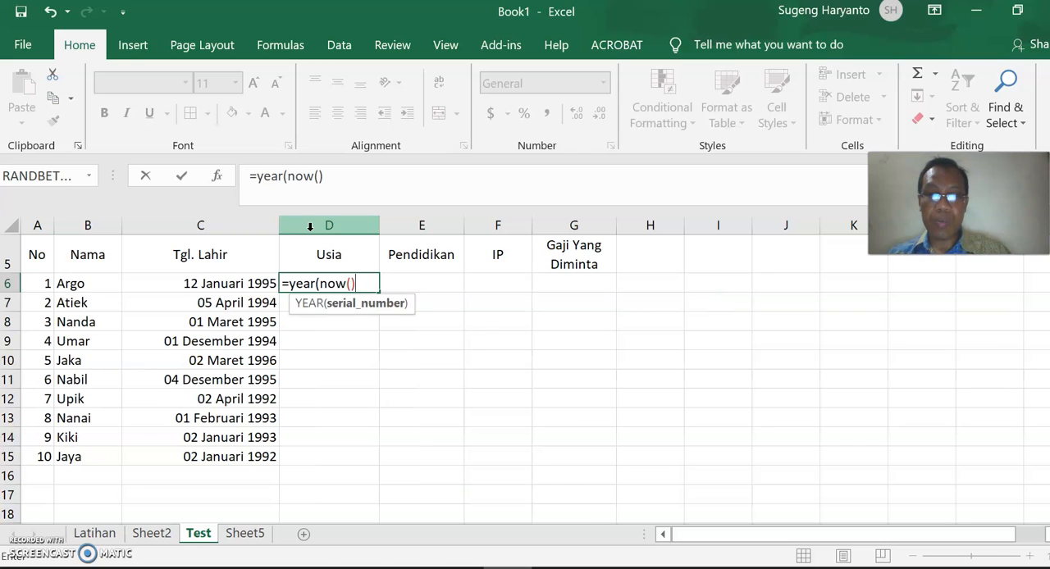
type("-")
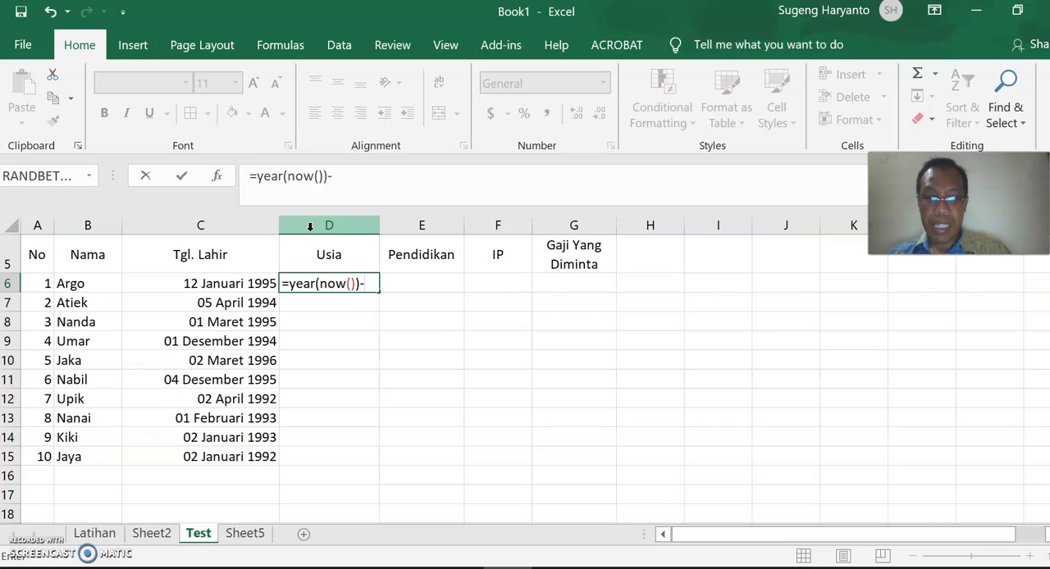
type("year(")
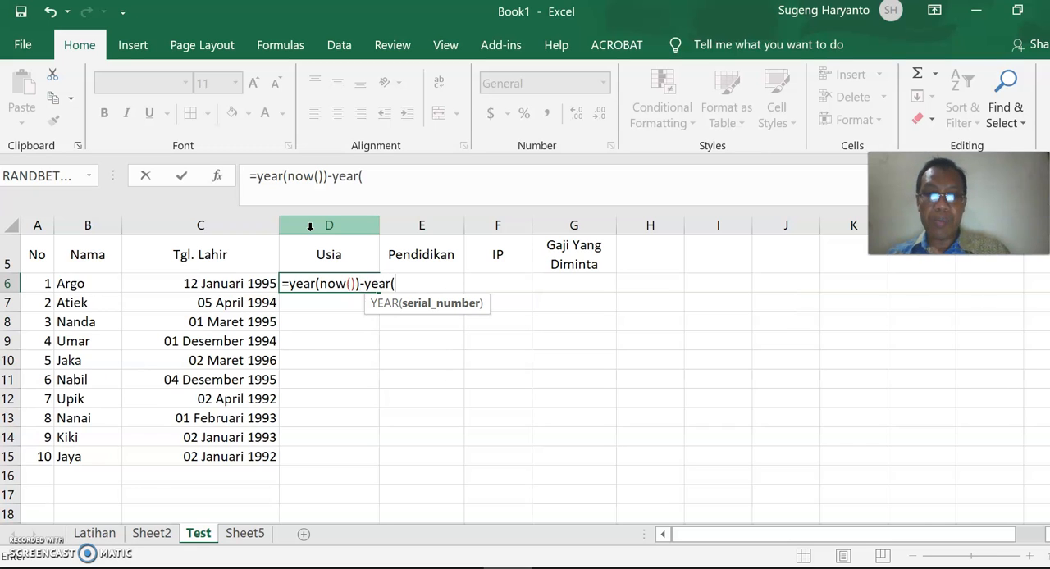
left_click(218, 284)
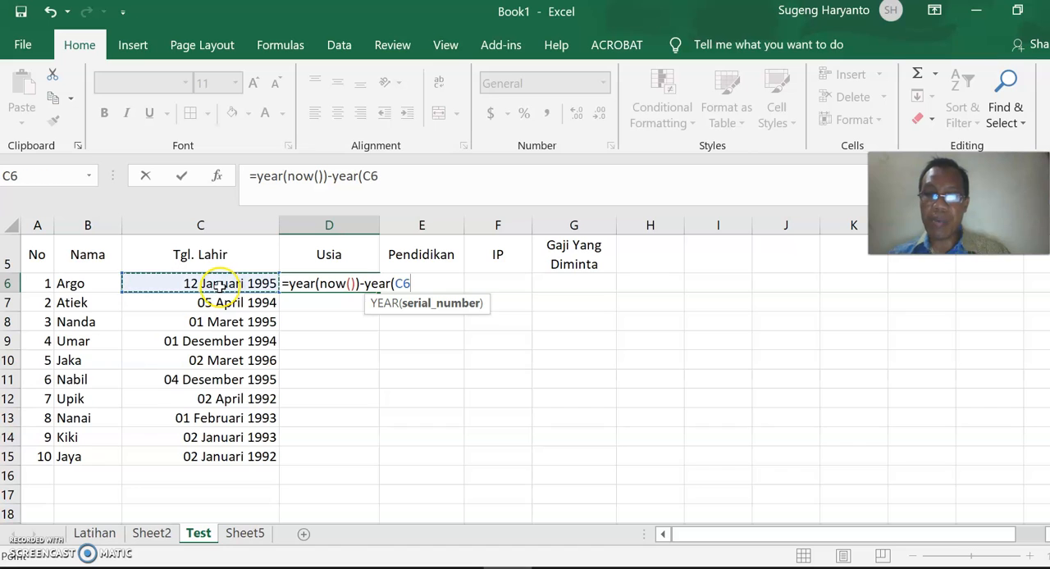
type(")")
key("Return")
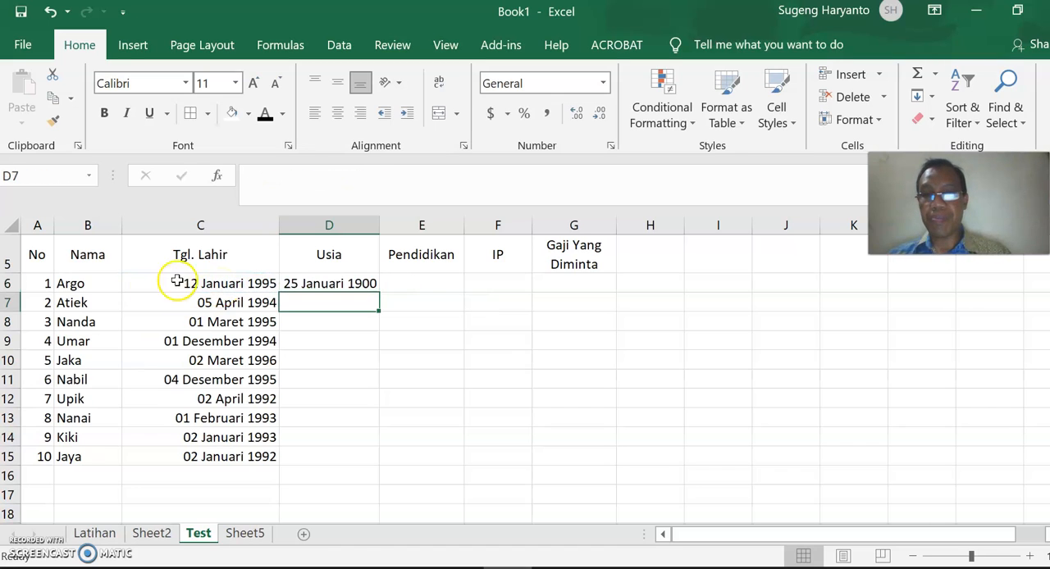
left_click(316, 283)
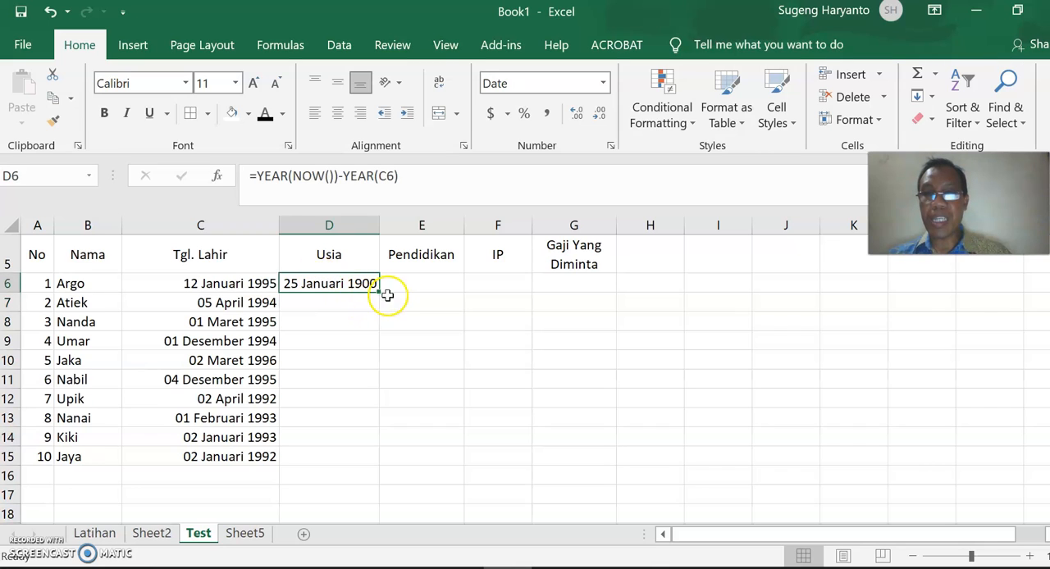
left_click_drag(377, 293, 374, 461)
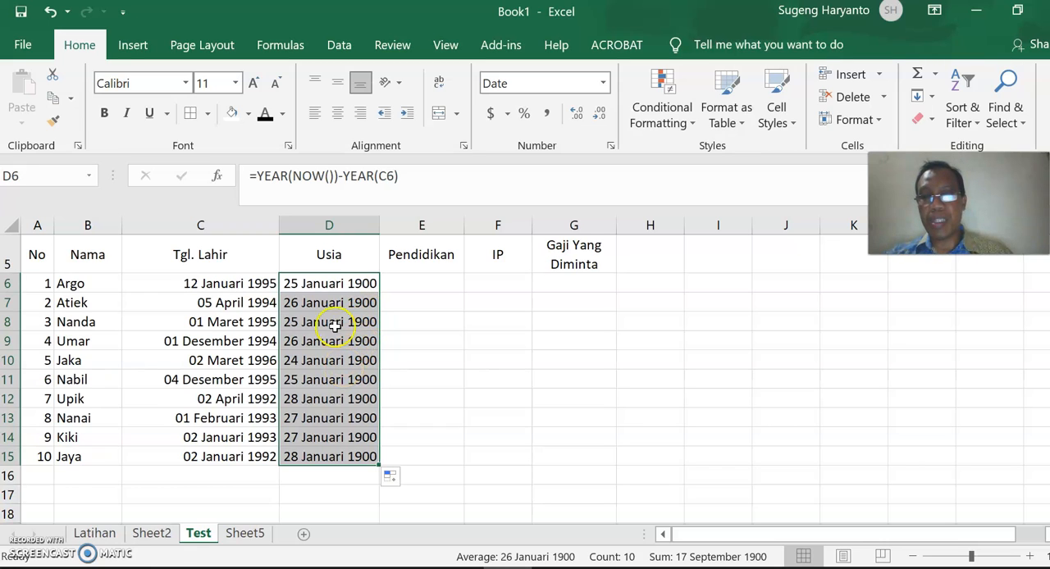
Format the ages in D6:D15 with the General number format and center them.
right_click(312, 361)
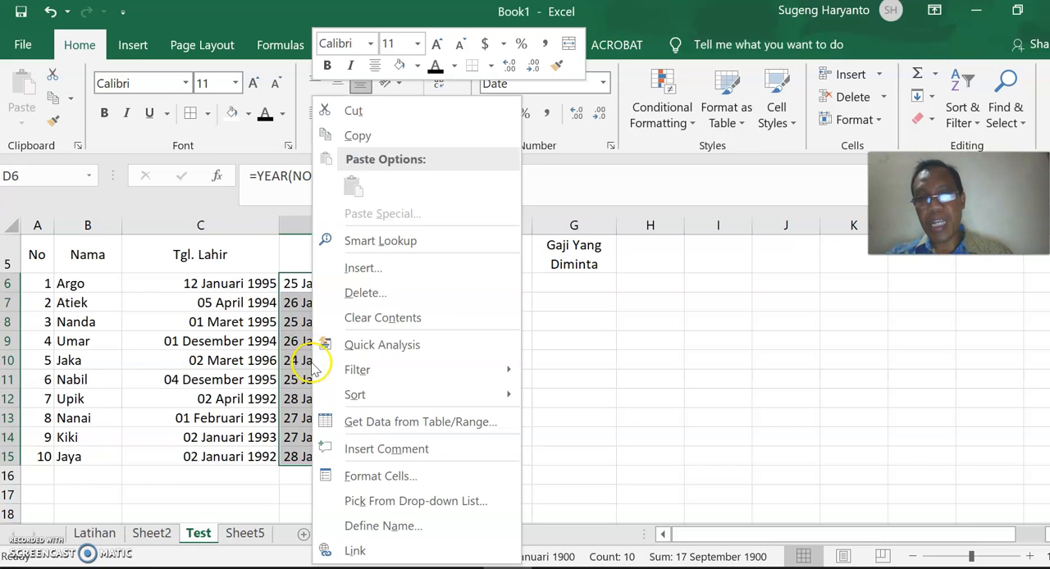
left_click(393, 477)
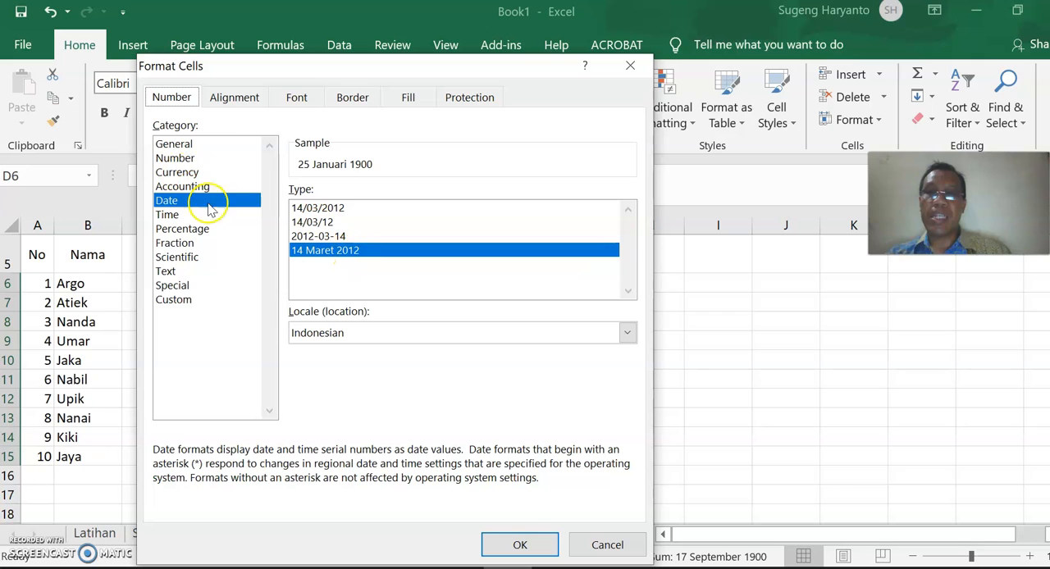
left_click(185, 146)
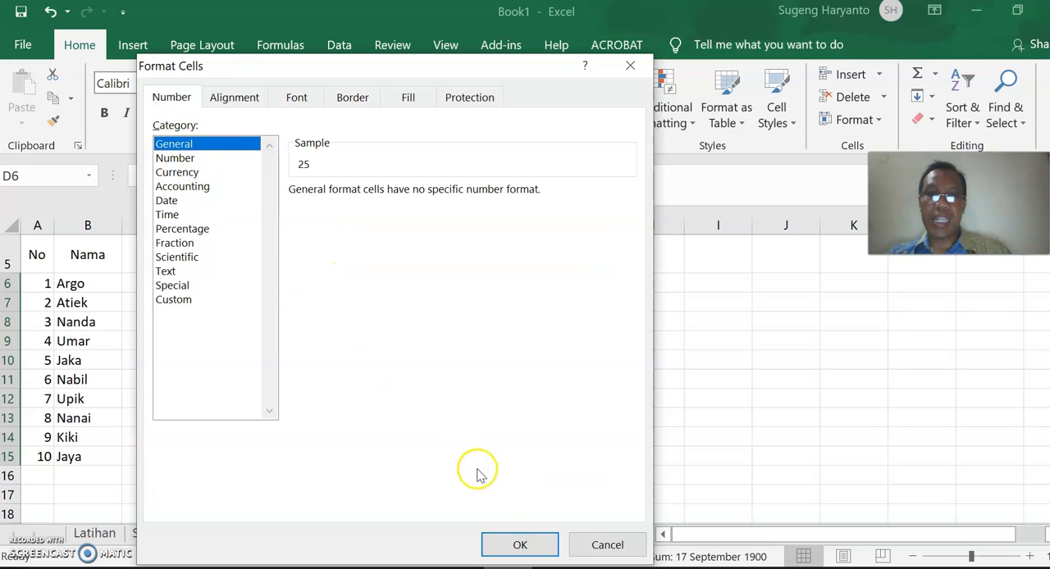
left_click(520, 545)
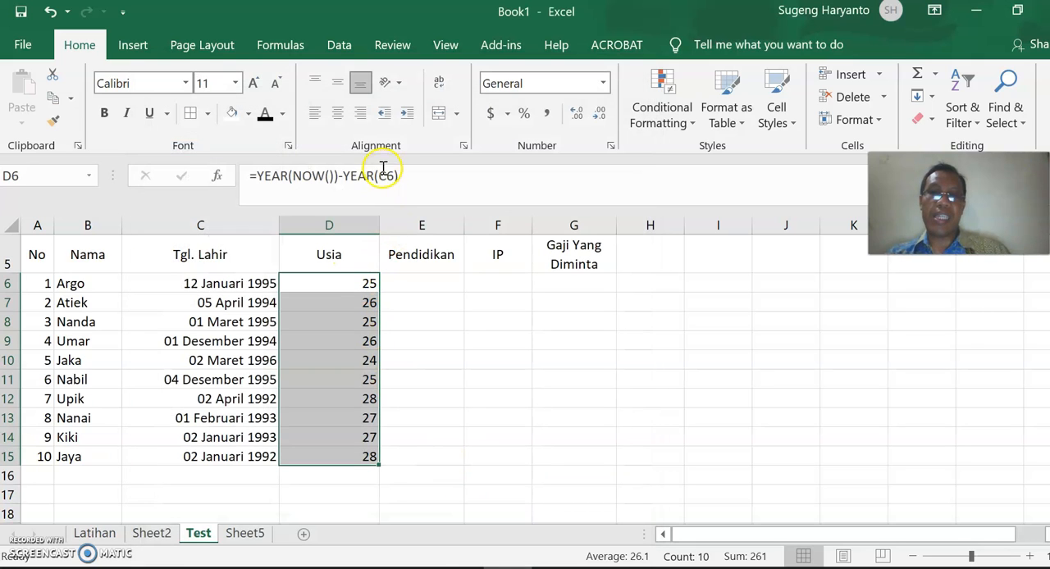
left_click(337, 113)
Enter S1 in E6, copy the identical value down to E15, and center the Pendidikan entries.
left_click(411, 290)
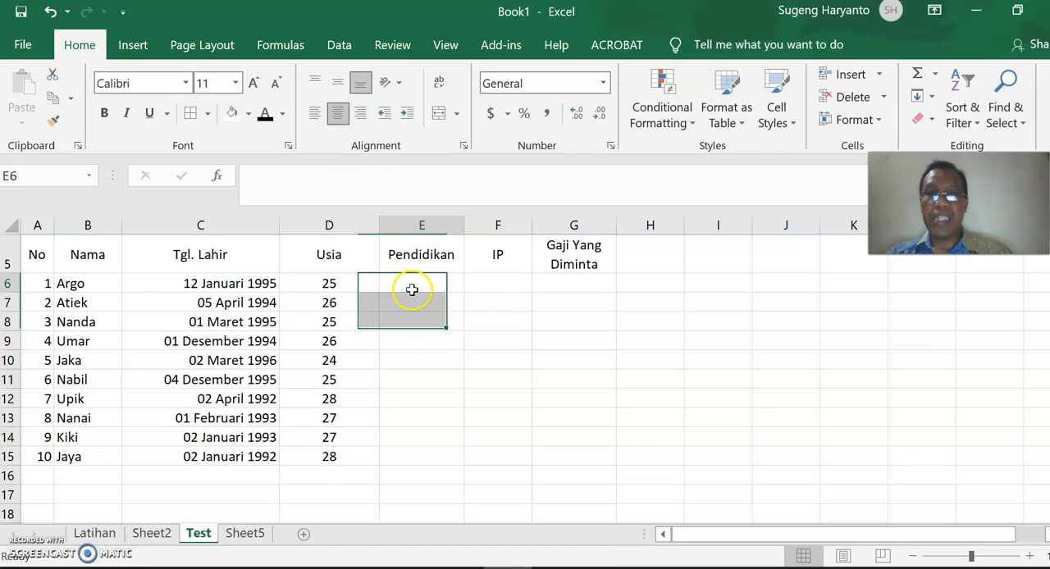
type("S1")
key("Return")
left_click(439, 283)
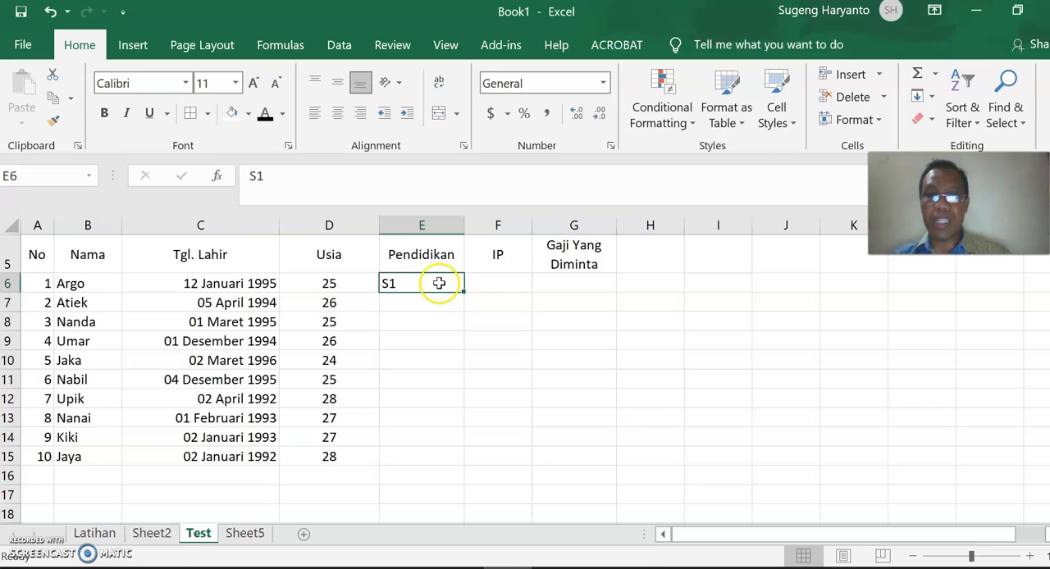
left_click_drag(464, 296, 468, 465)
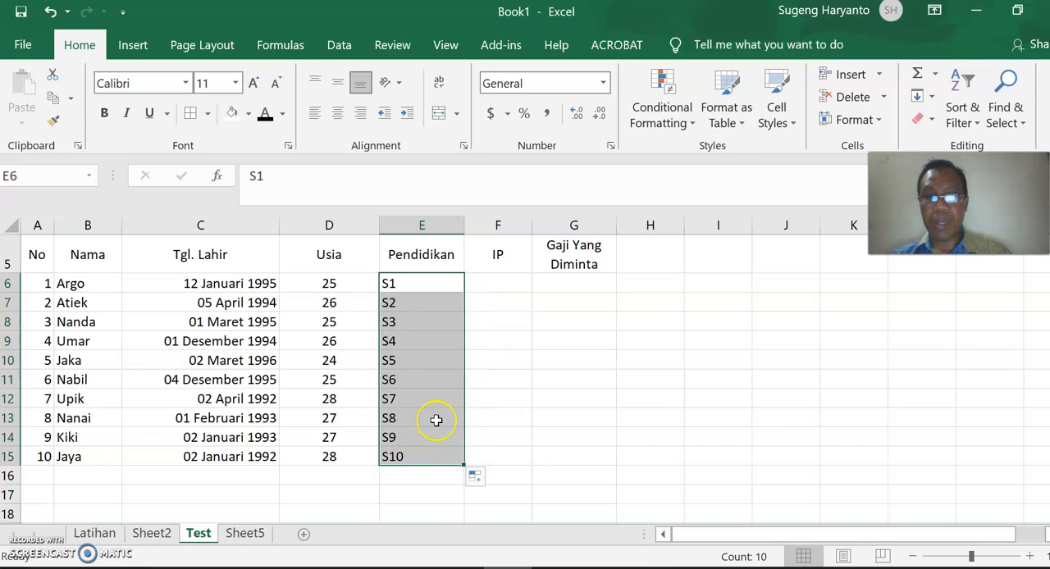
left_click(478, 481)
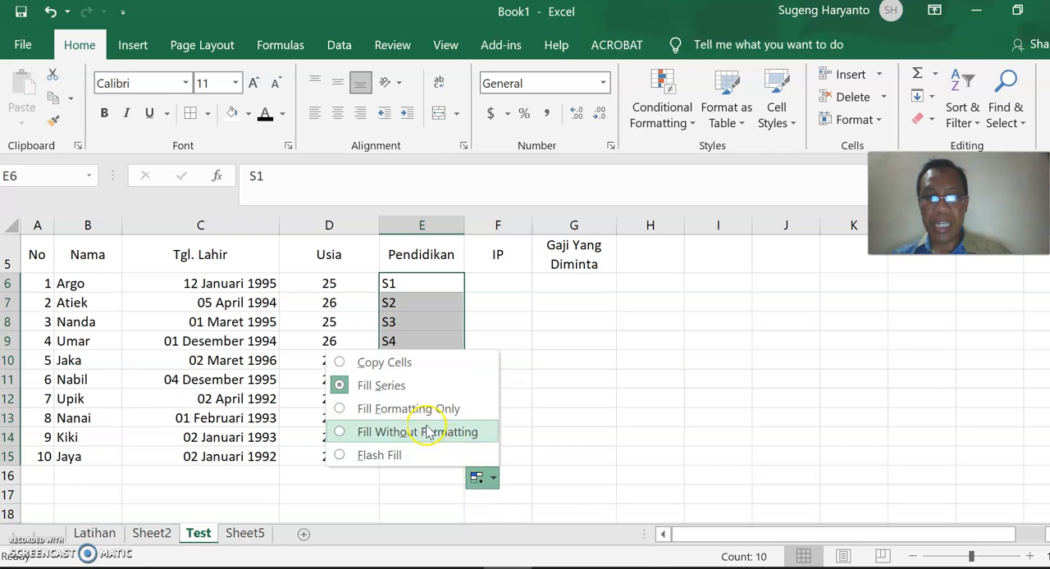
left_click(394, 362)
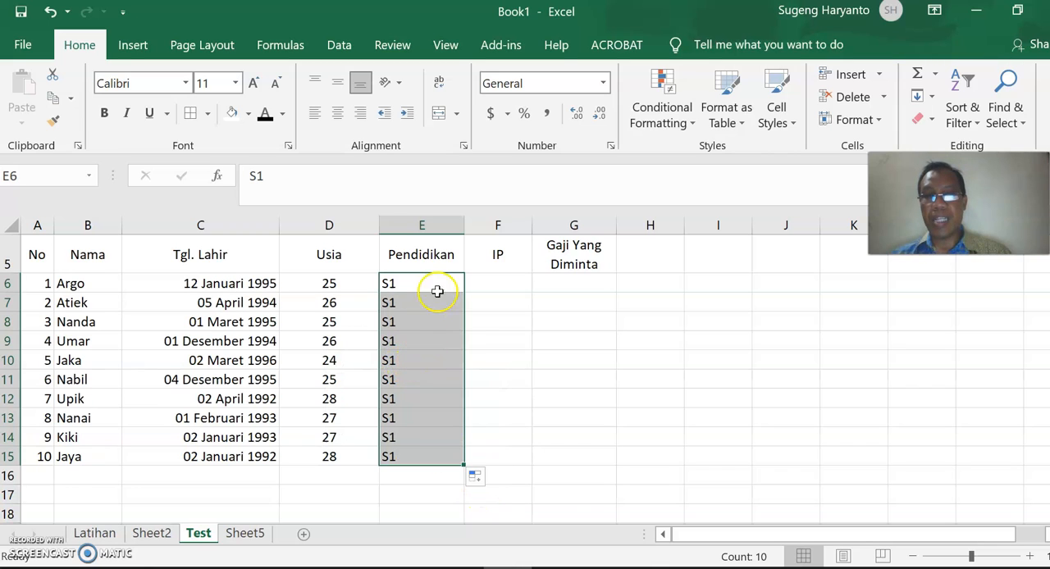
left_click(337, 113)
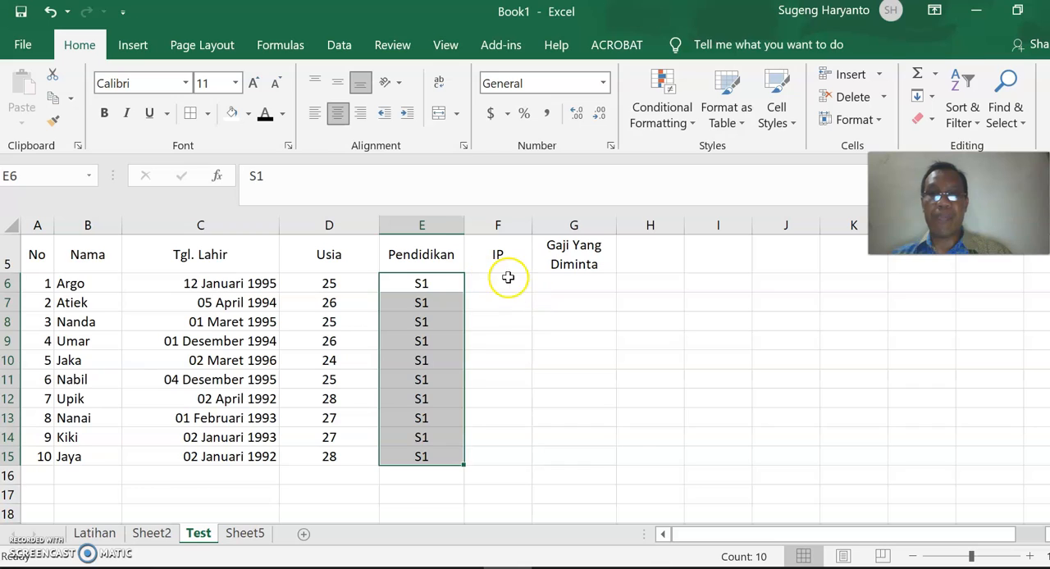
Enter the IP values 3.4, 3.5, 3.23 and 3.6 for applicants 1 to 4 in F6:F9.
left_click(502, 279)
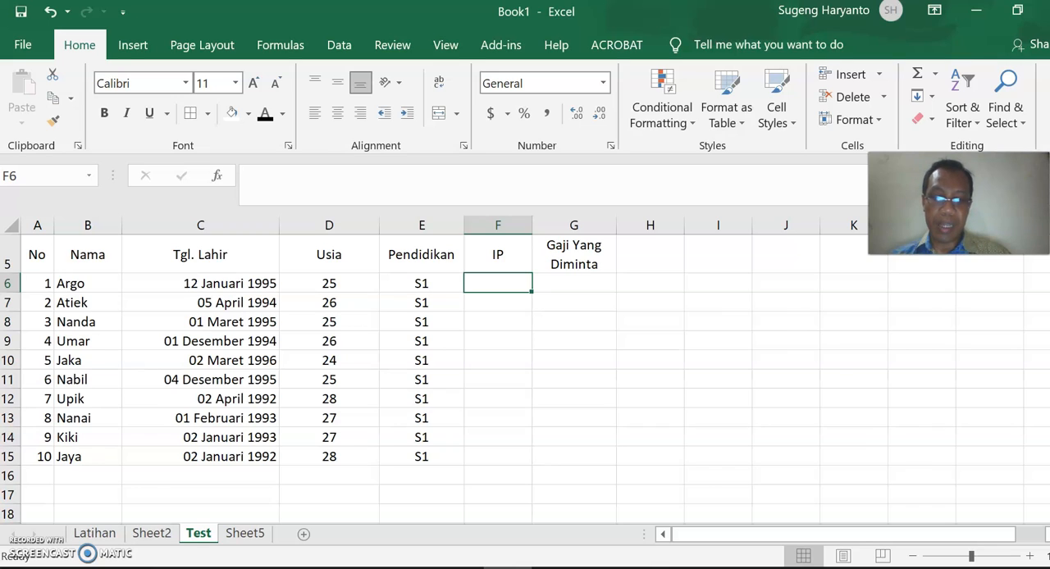
type("3.")
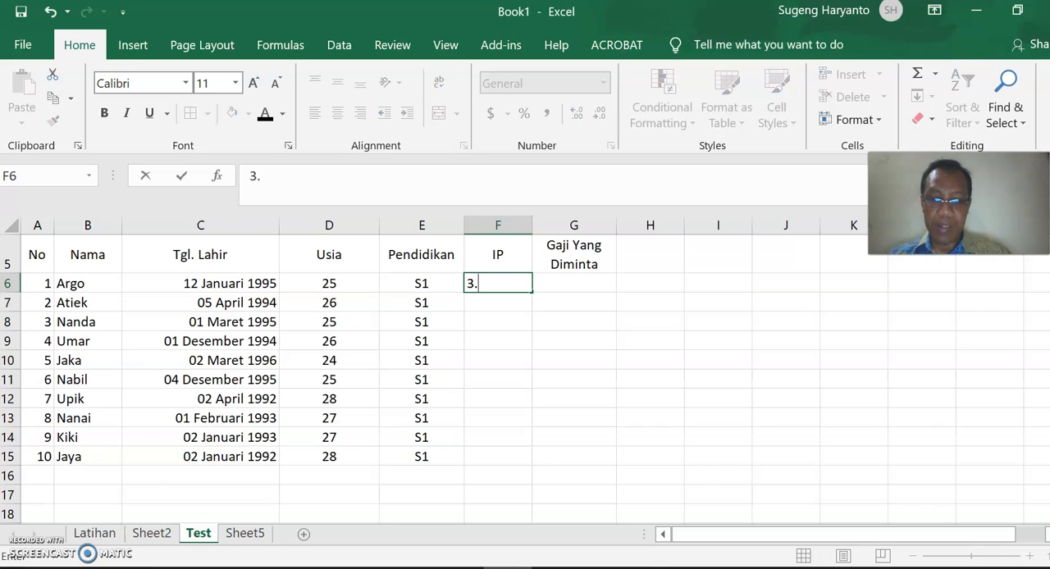
key("Return")
type("3.5")
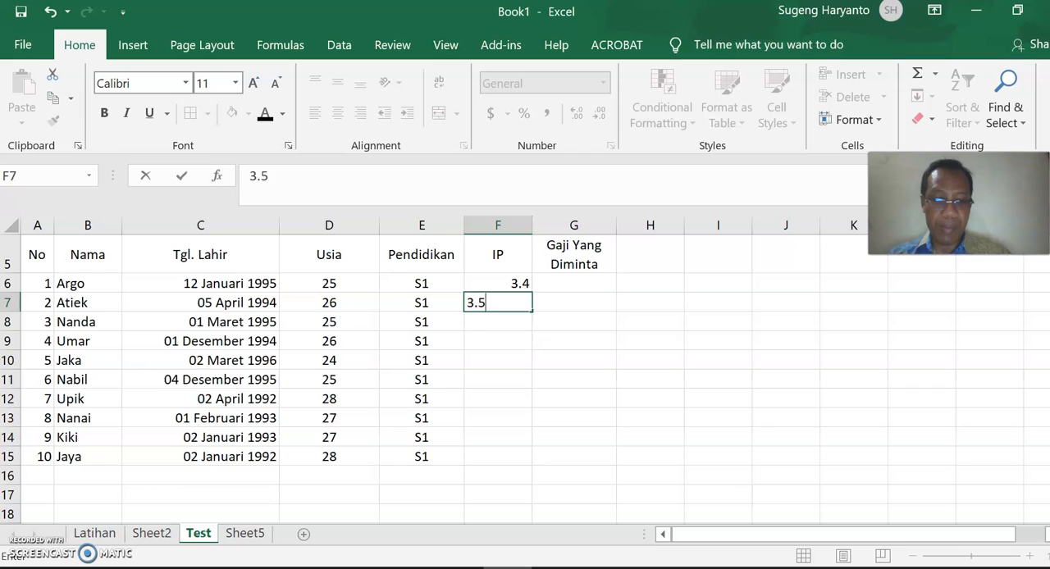
key("Return")
type("3.2")
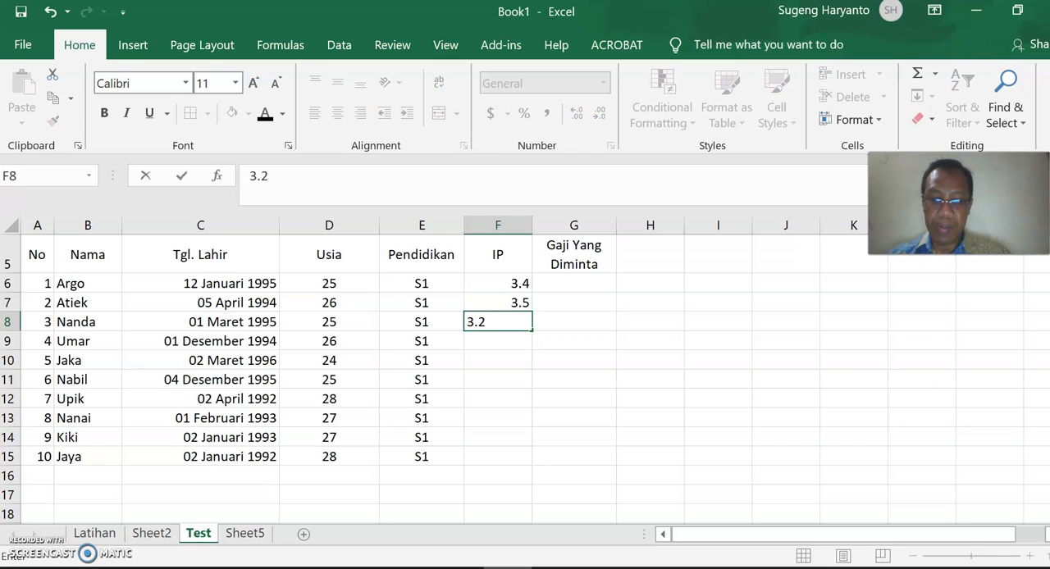
key("Return")
type("3.6")
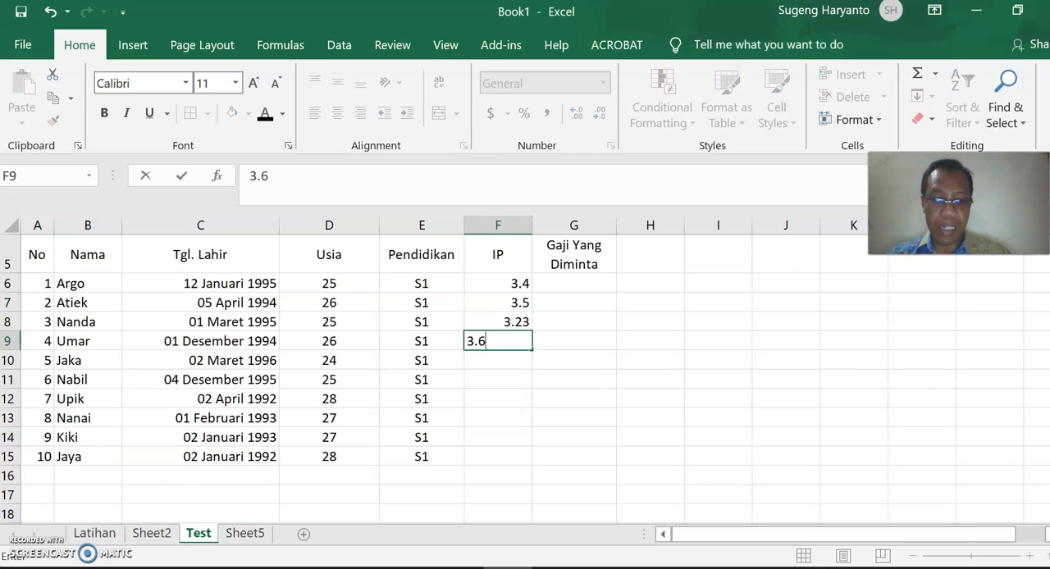
key("Return")
Enter the IP values 3.6, 3.21 and 3.43 for applicants 5 to 7 in F10:F12.
type("3.")
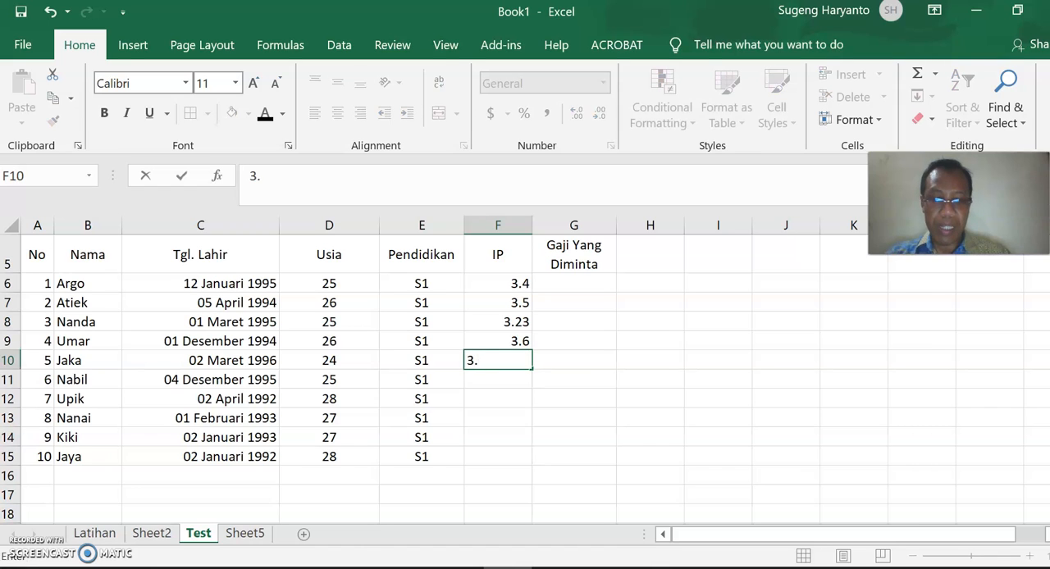
type("6")
key("Return")
type("3.21")
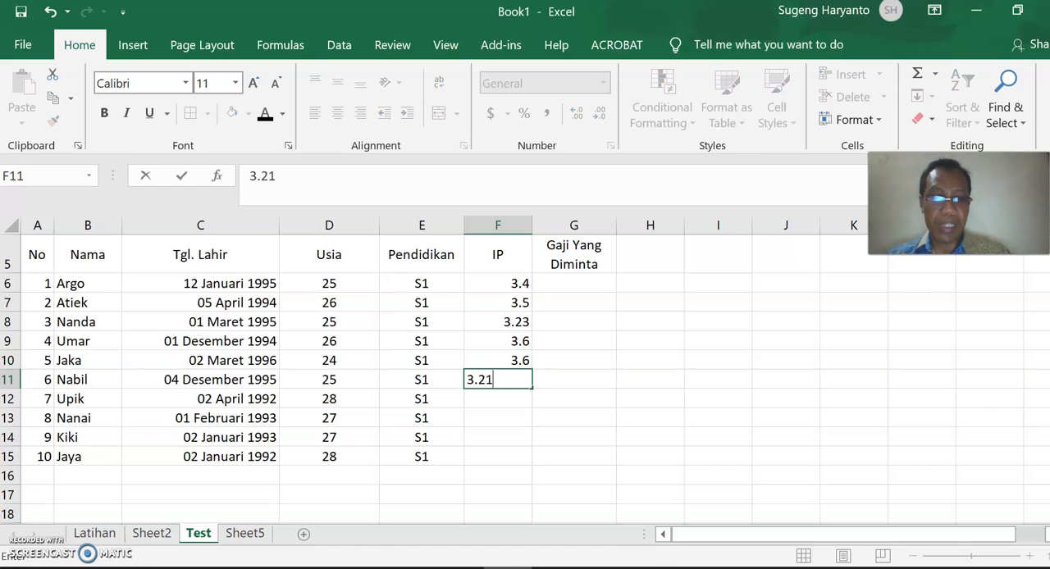
key("Return")
type("3")
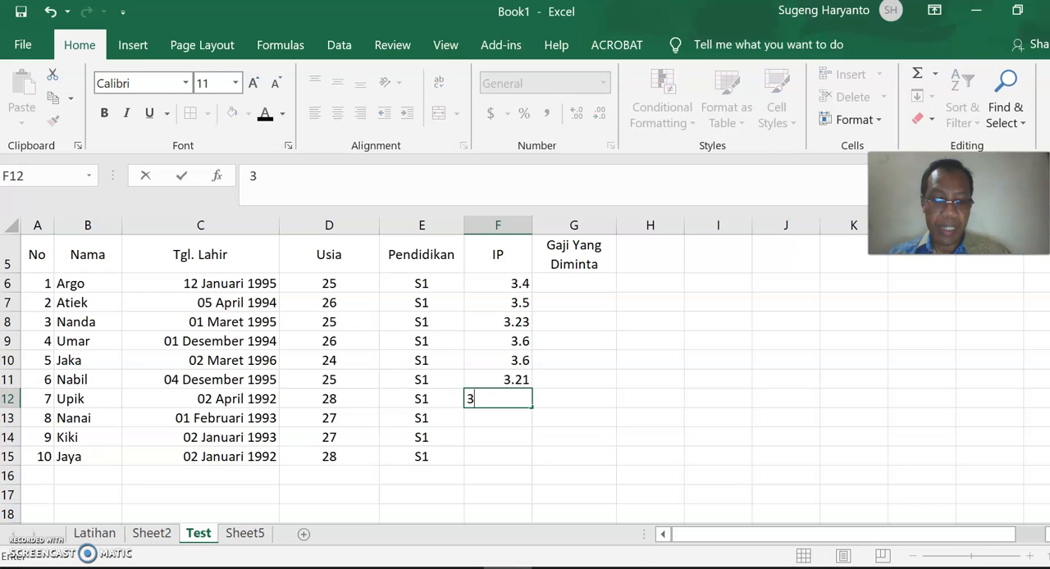
type(".43")
key("Return")
type("3.45")
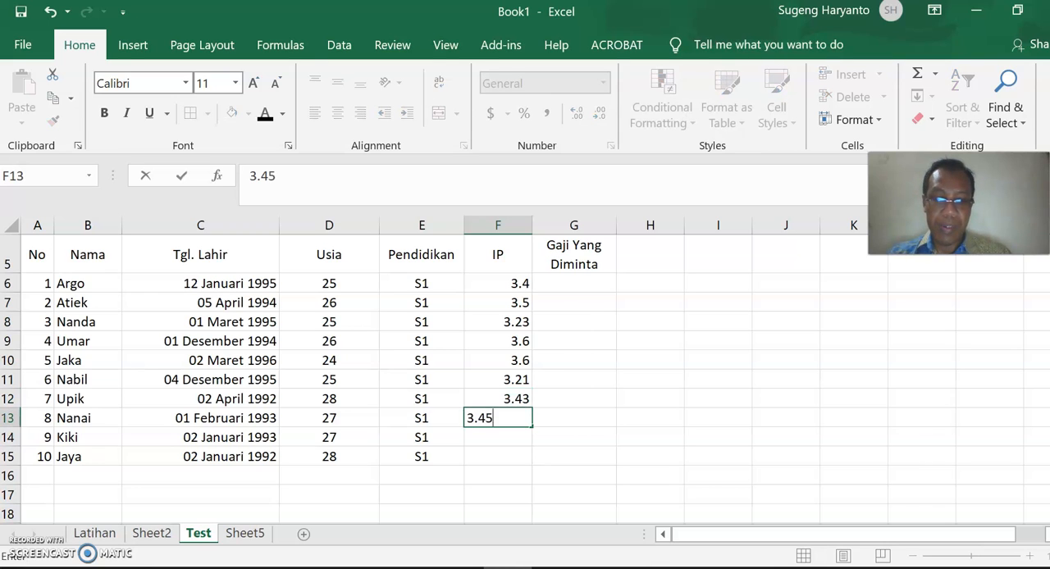
Enter the IP values 3.45, 3.23 and 3.24 in F13:F15 and show all IP values in F6:F15 with two decimals.
key("Return")
type("3.23")
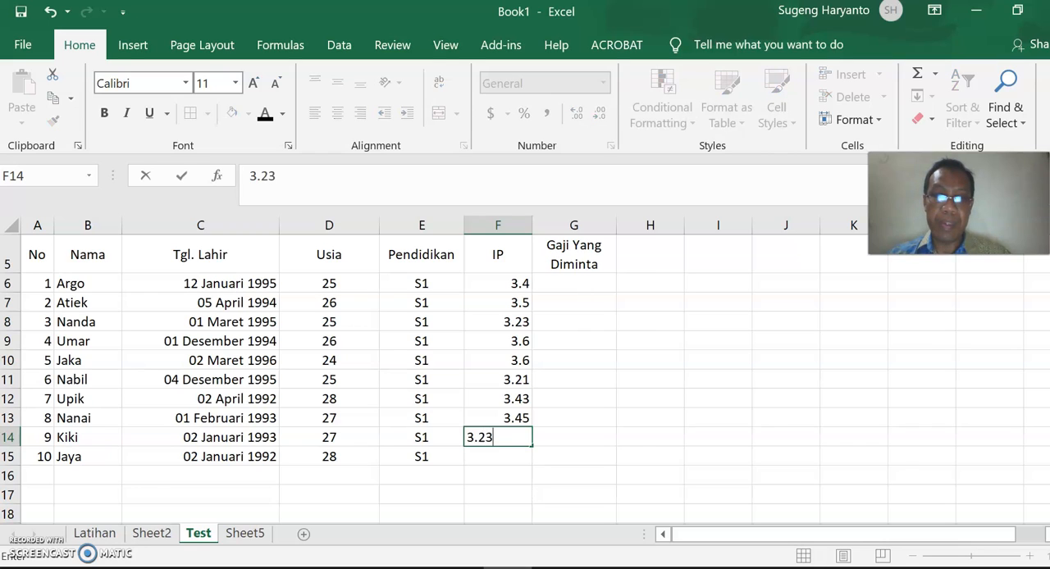
key("Return")
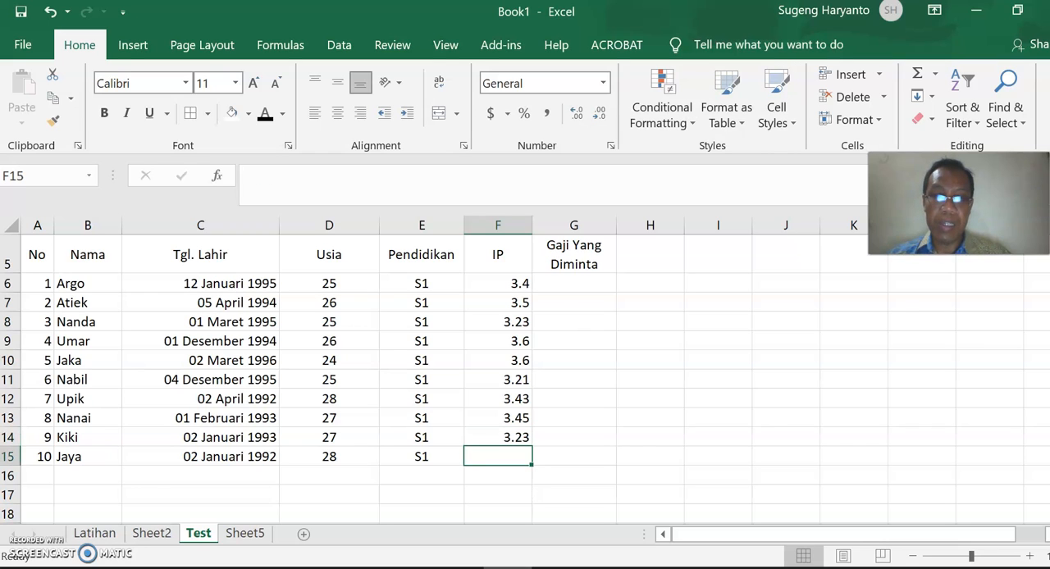
type("3.24")
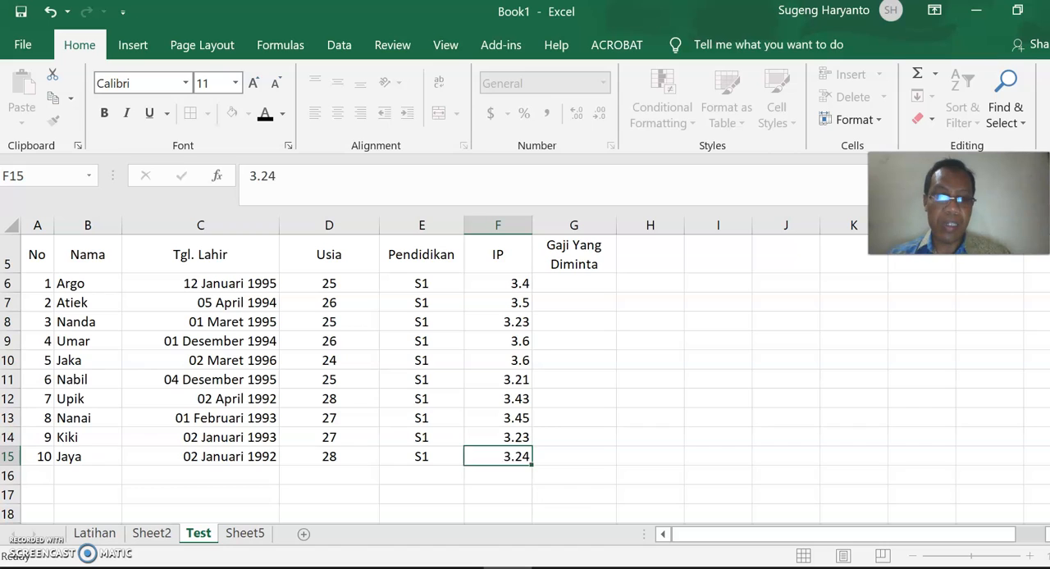
key("Return")
left_click_drag(520, 279, 508, 457)
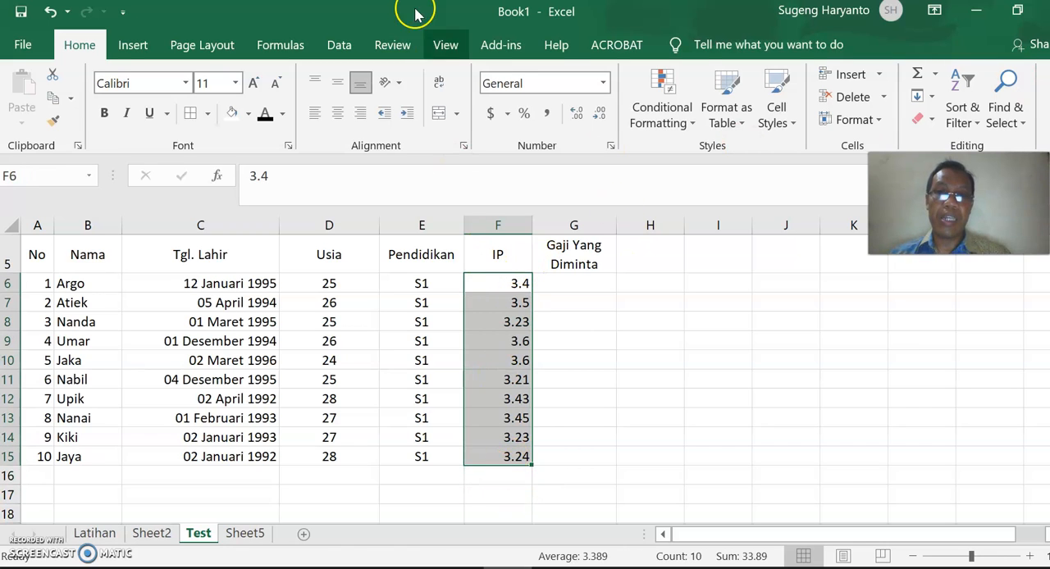
left_click(577, 115)
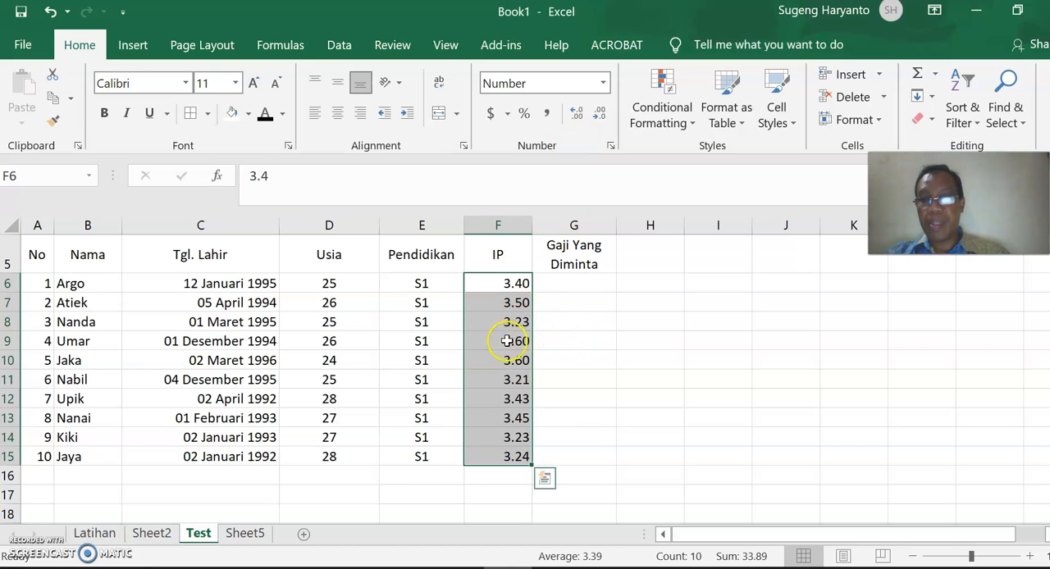
Widen column G to make room for the Gaji Yang Diminta values.
left_click(566, 283)
left_click_drag(616, 224, 638, 224)
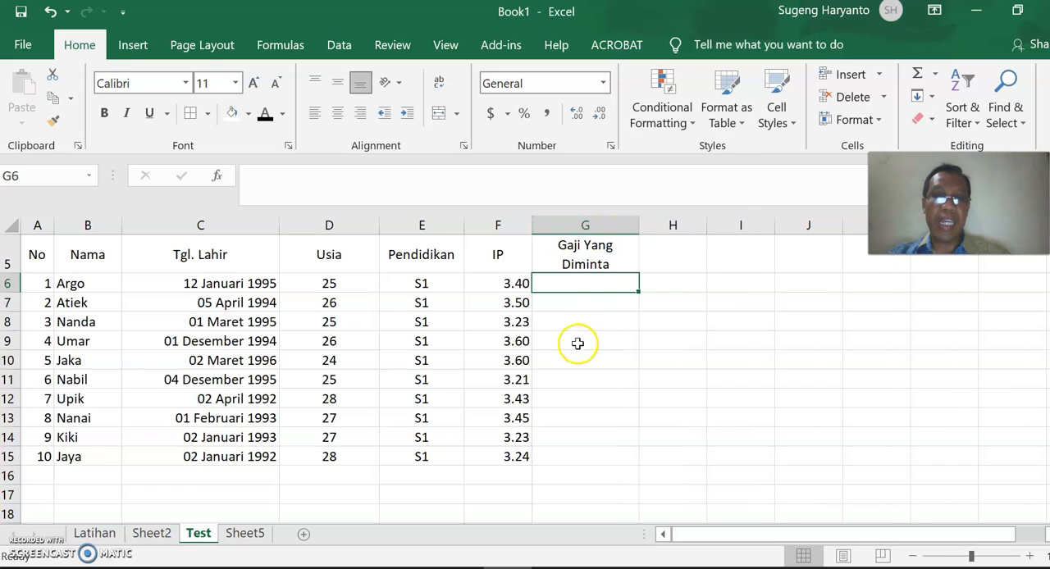
left_click(595, 376)
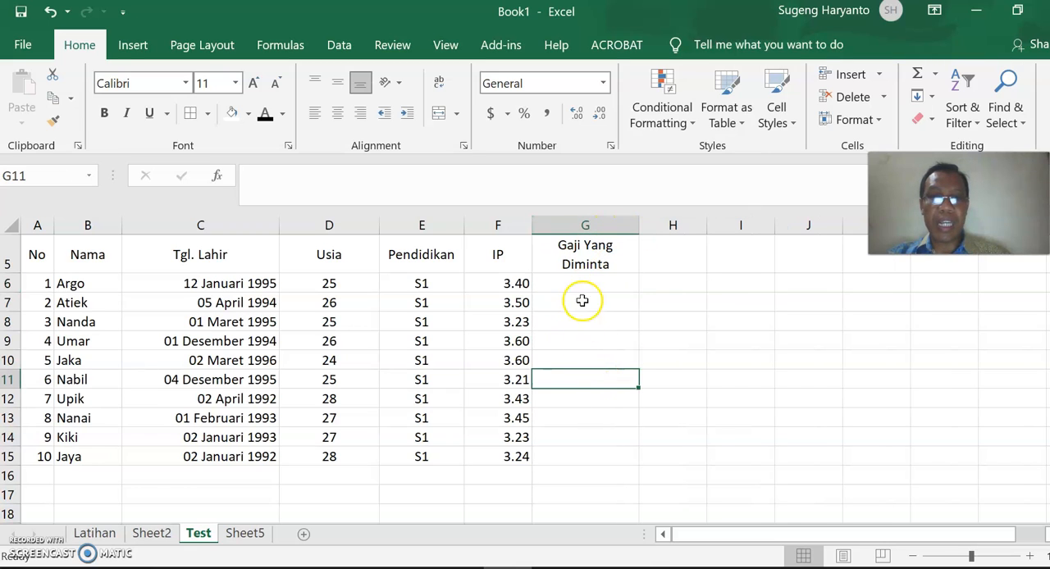
Choose the Accounting number format with 0 decimal places for the requested salary cells G6:G15.
left_click_drag(587, 280, 603, 451)
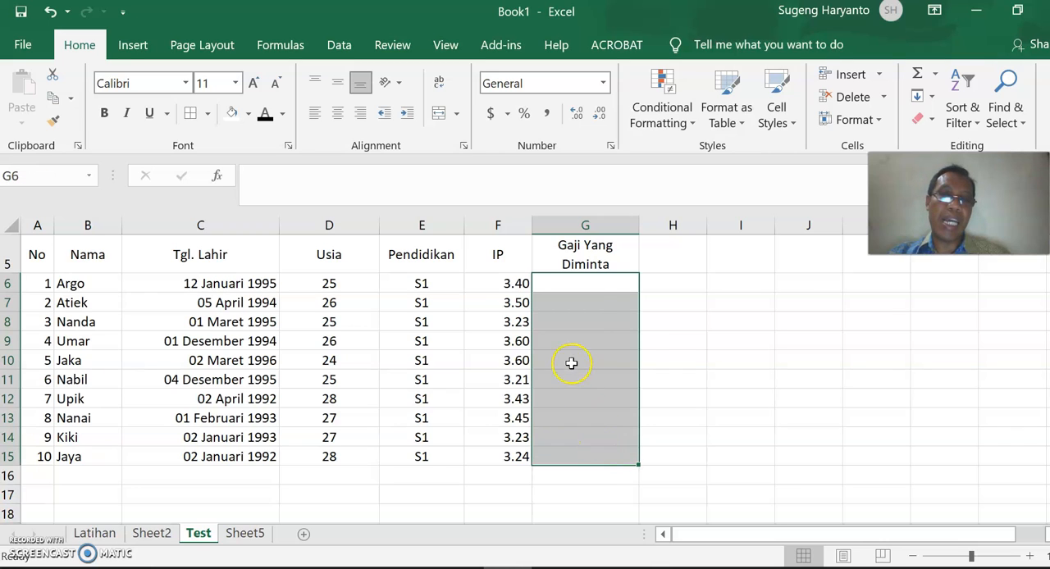
left_click(687, 323)
left_click_drag(602, 283, 608, 454)
right_click(567, 323)
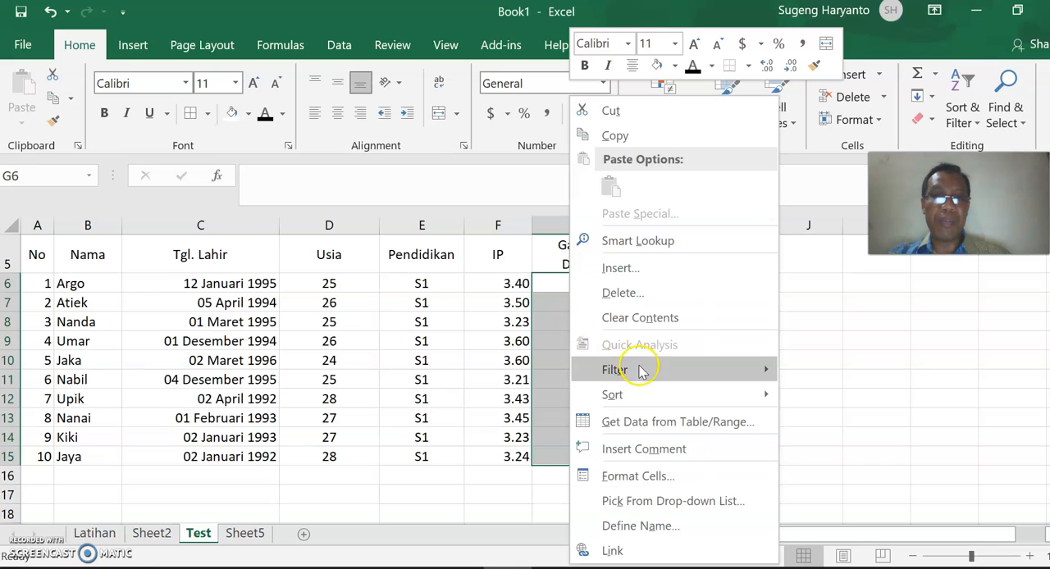
left_click(621, 478)
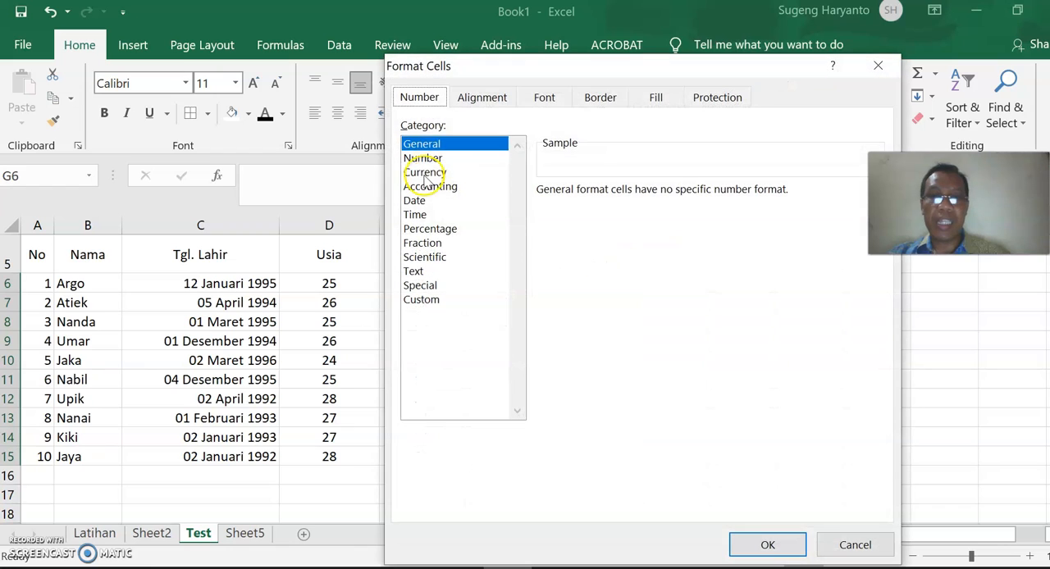
left_click(445, 174)
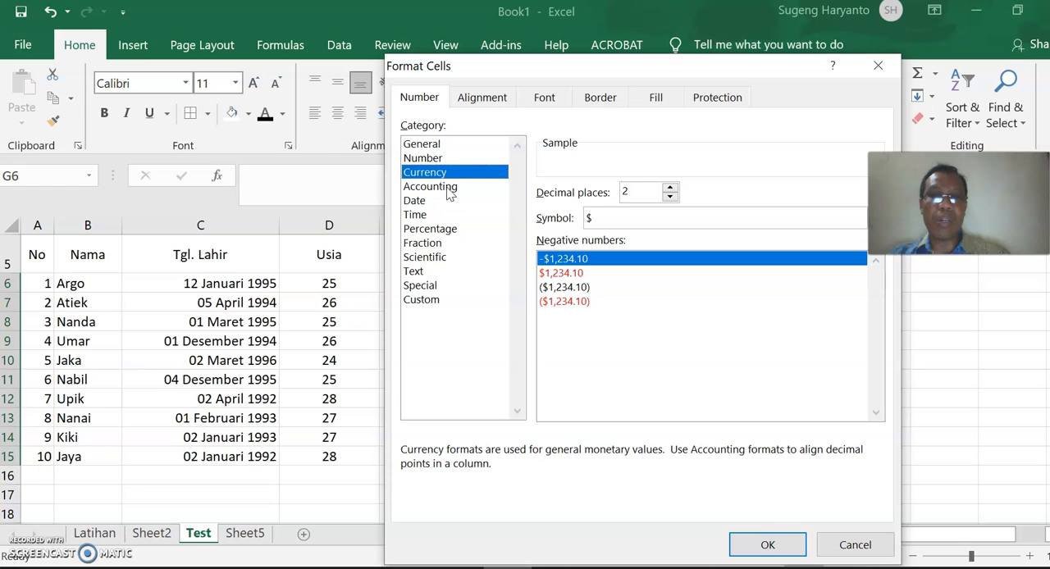
left_click(450, 187)
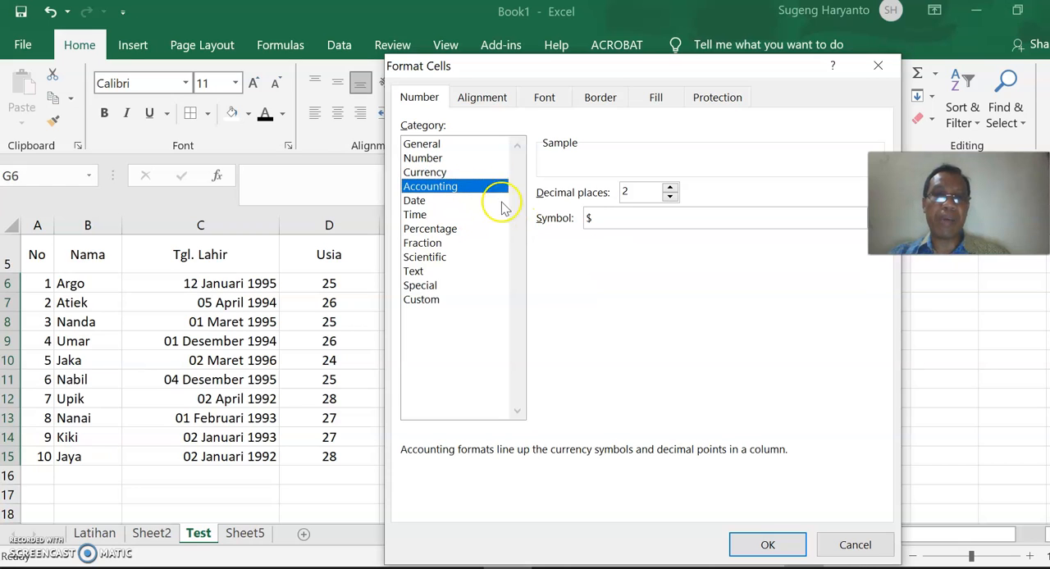
left_click(670, 197)
left_click(670, 196)
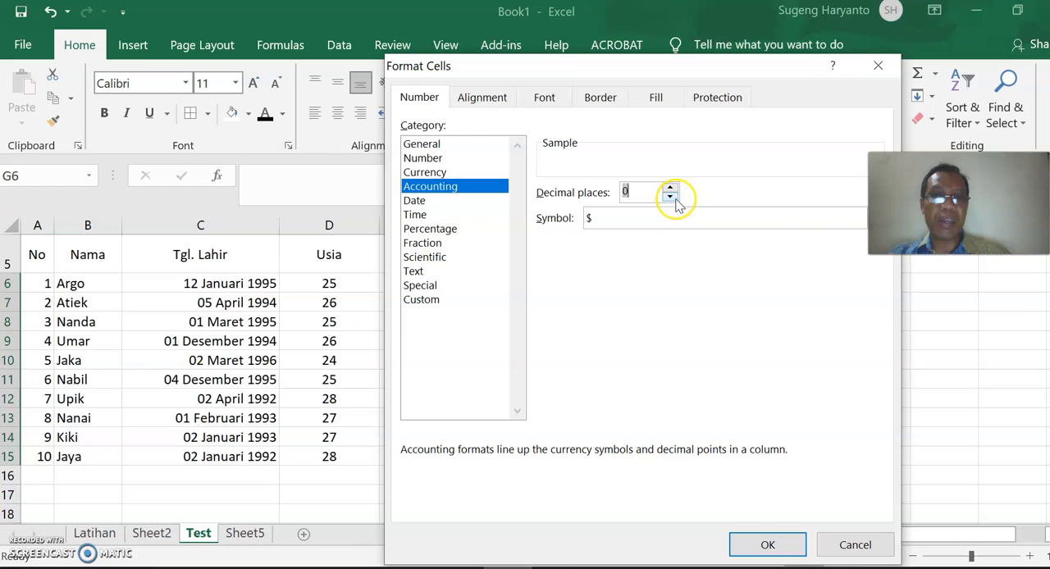
Set the currency symbol to Rp Indonesian and apply the accounting format to G6:G15.
left_click(837, 222)
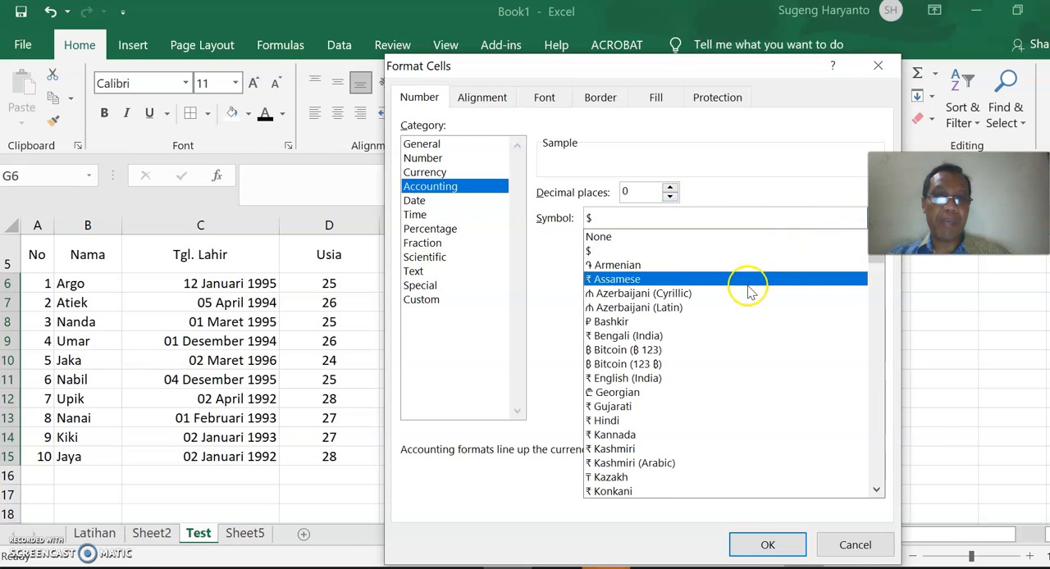
scroll(750, 293, "down", 8)
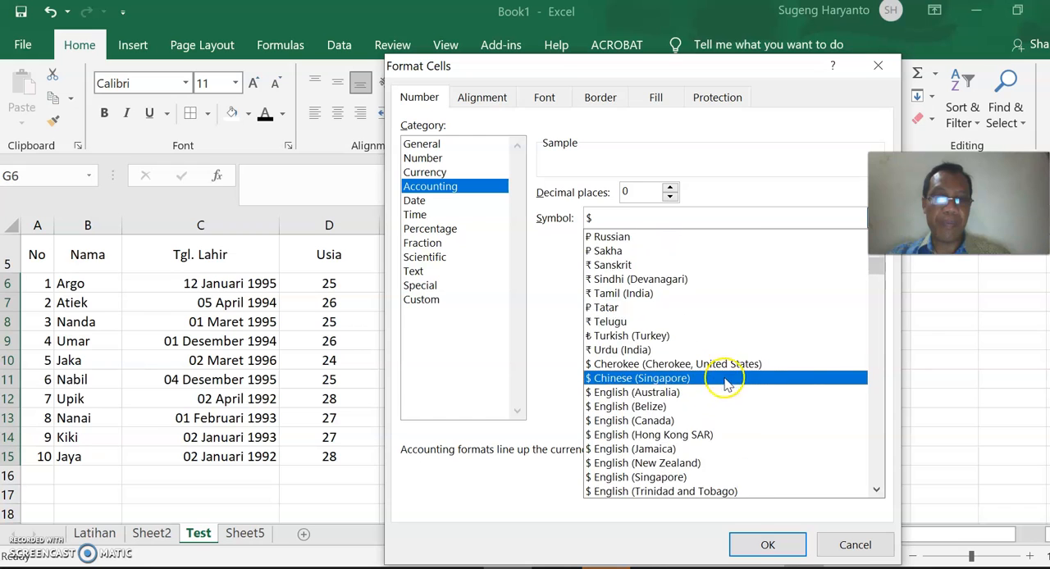
scroll(726, 385, "down", 9)
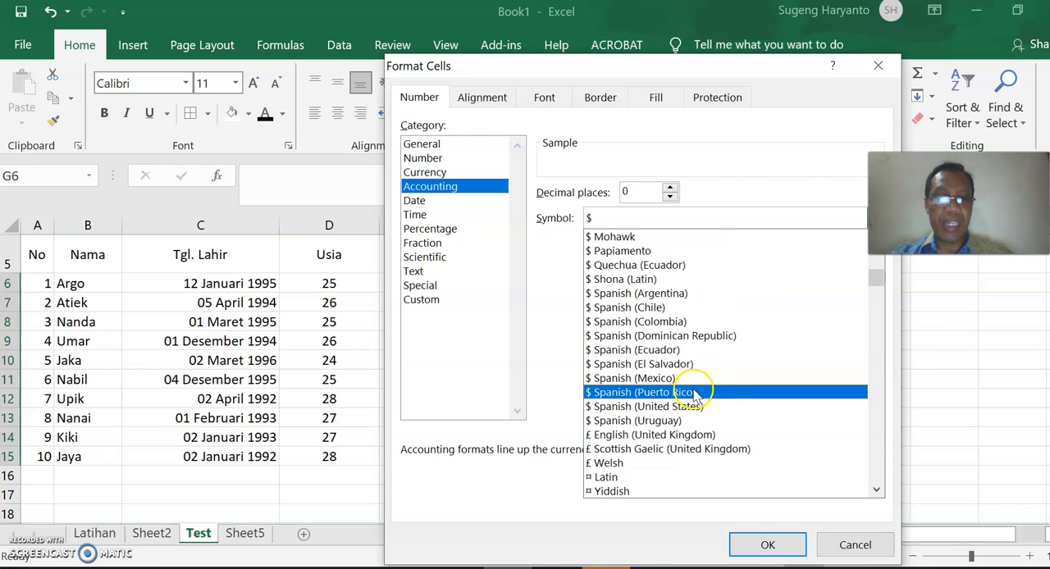
scroll(696, 394, "down", 2)
scroll(877, 439, "down", 15)
scroll(876, 439, "down", 15)
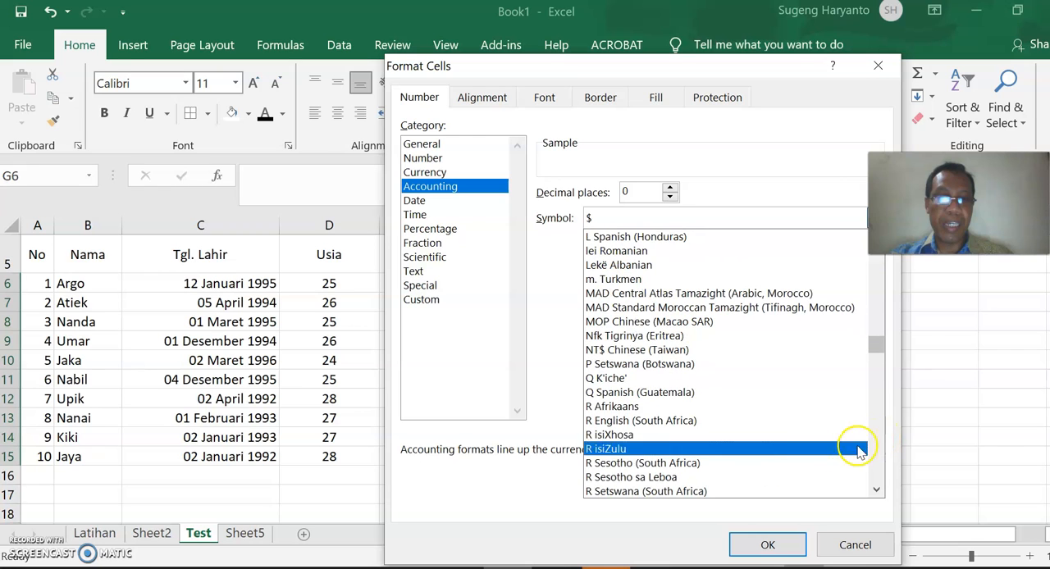
scroll(862, 447, "down", 2)
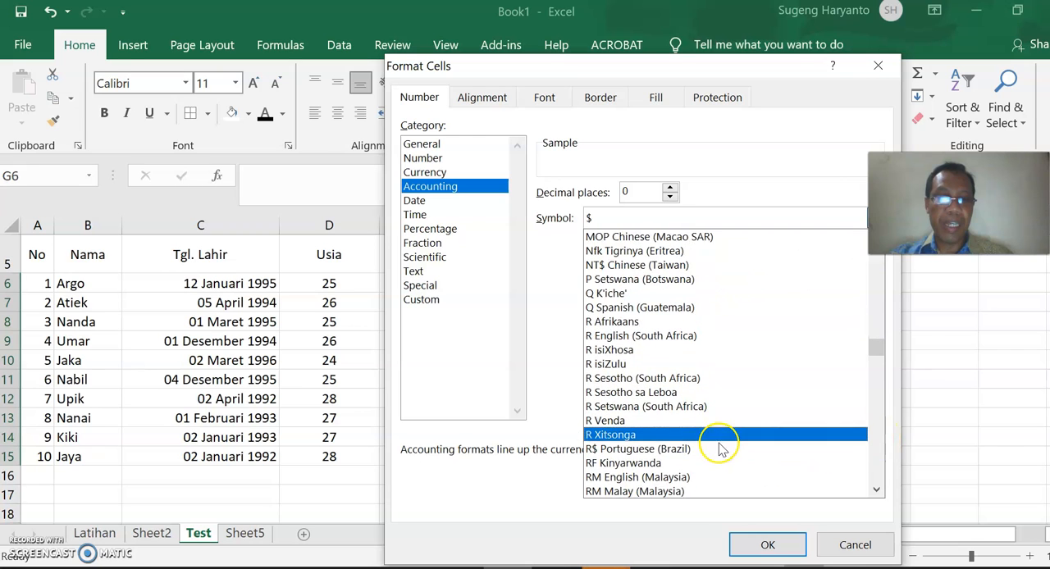
scroll(721, 449, "down", 1)
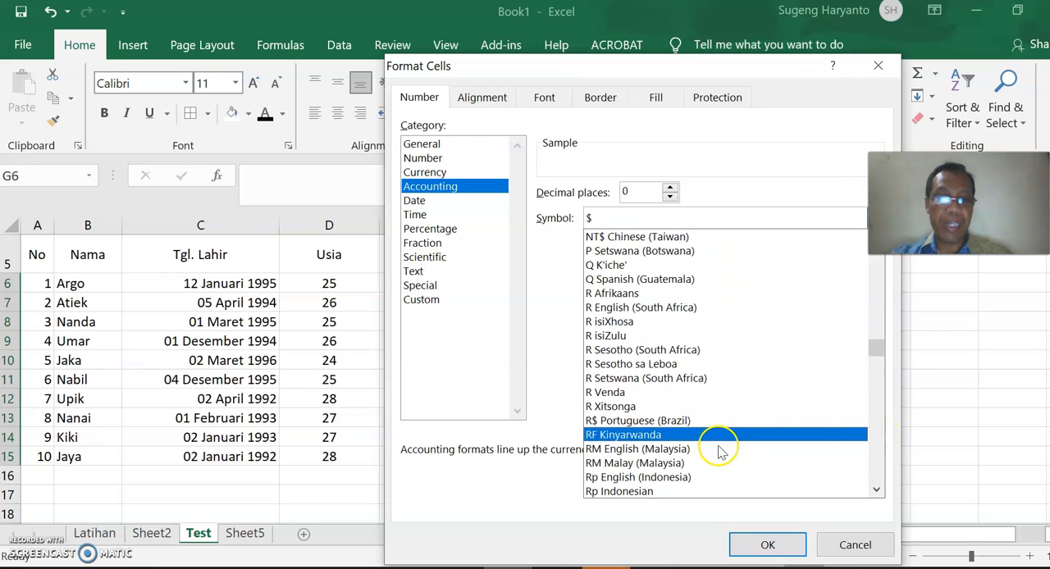
left_click(648, 490)
left_click(790, 547)
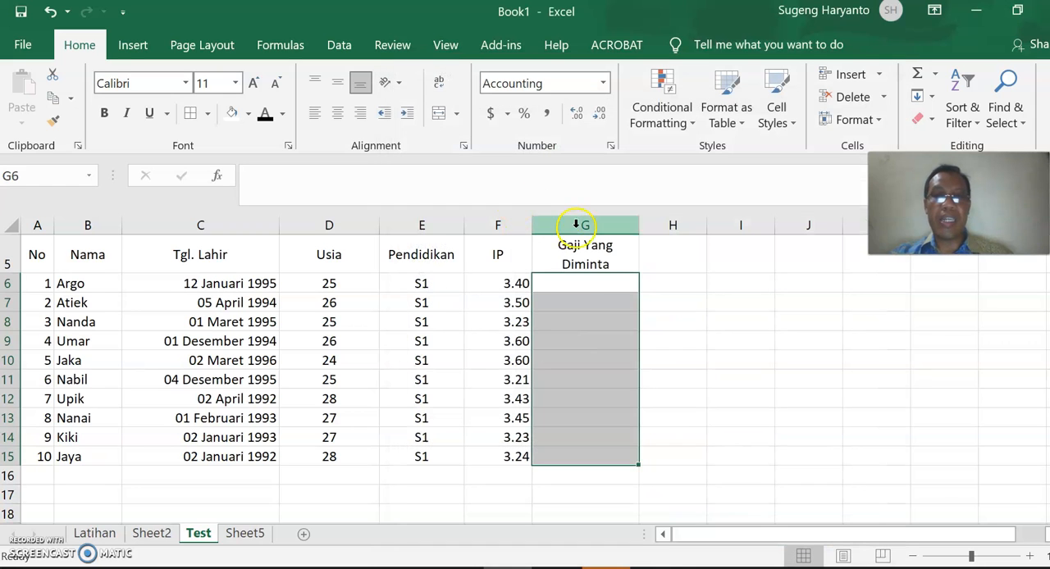
Enter the requested salaries 3500000 and 3600000 for applicants 1 and 2 in G6:G7.
left_click(574, 288)
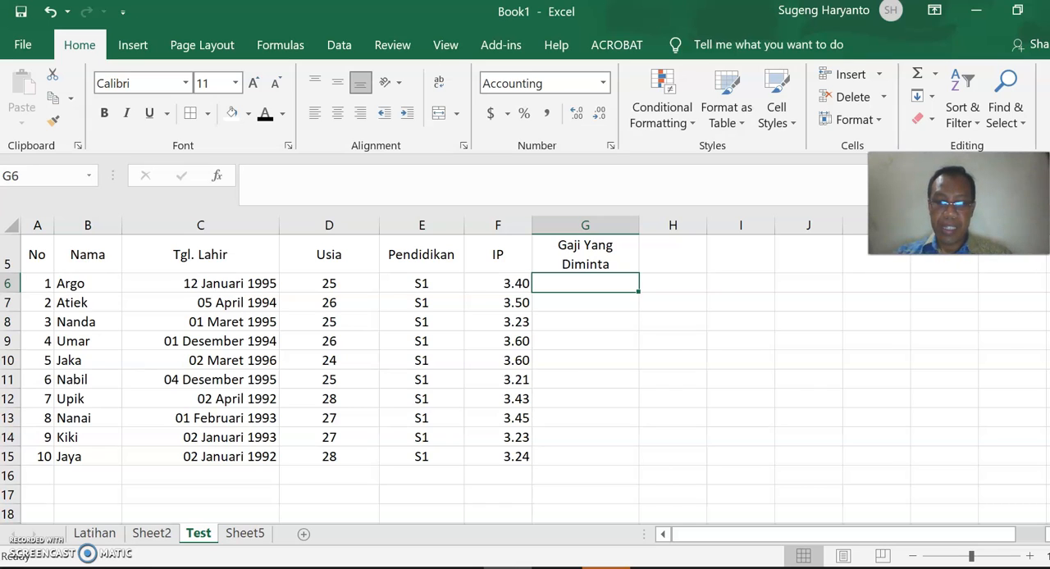
type("3500000")
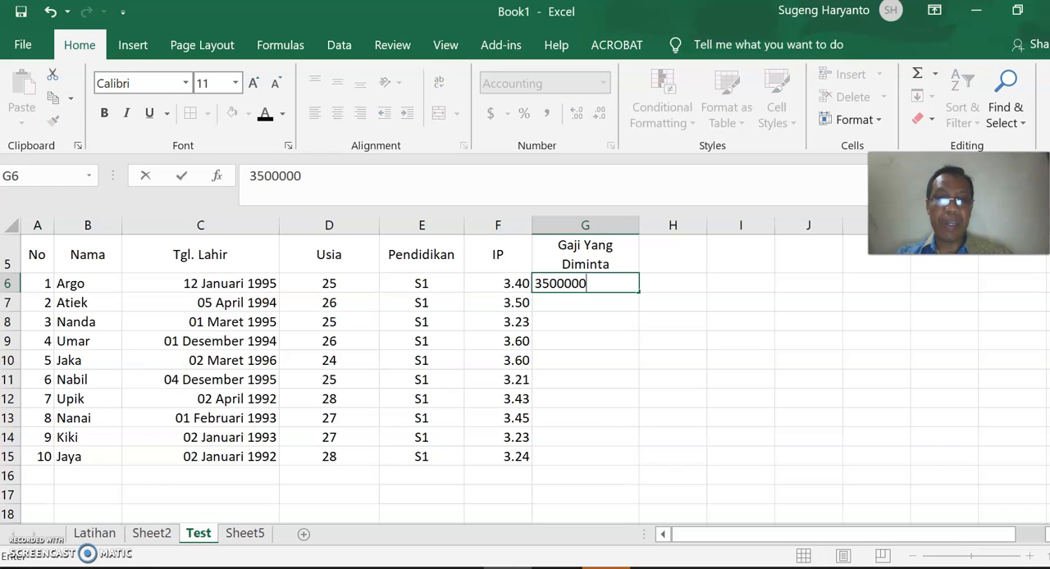
key("Return")
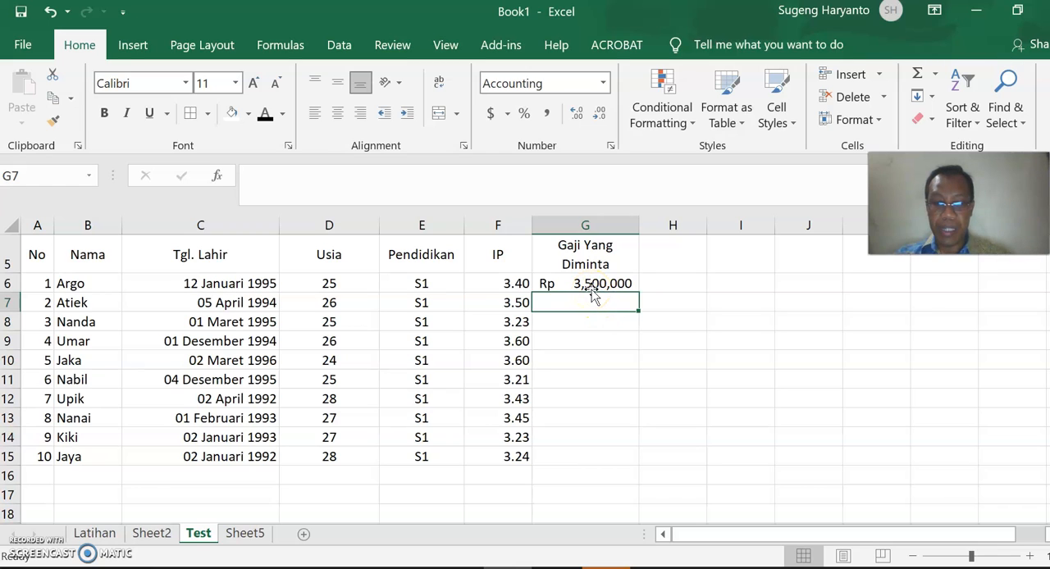
type("3600000")
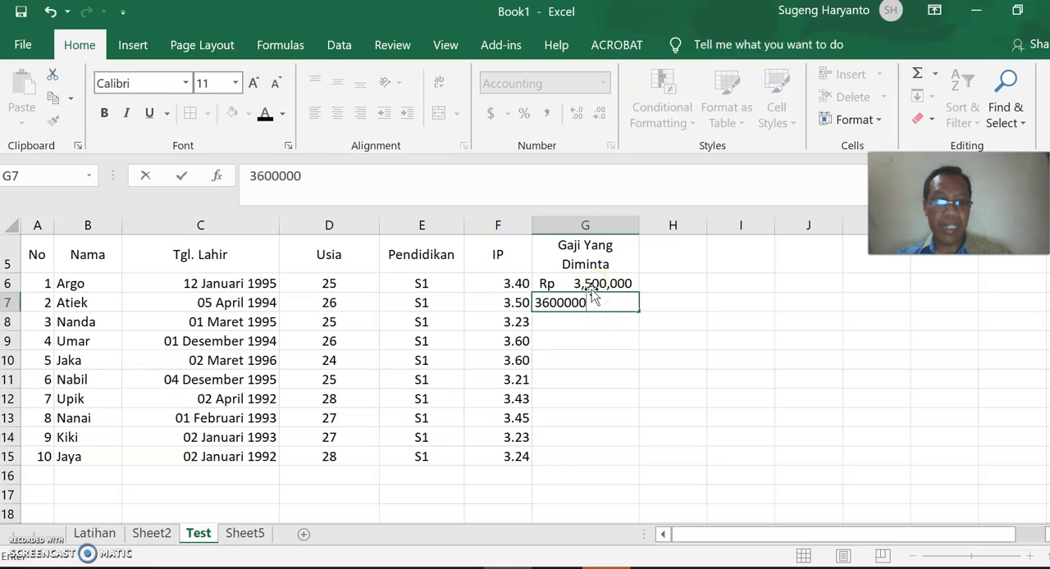
key("Return")
Enter the requested salaries 4000000, 3500000 and 3550000 for applicants 3 to 5 in G8:G10.
type("4000000")
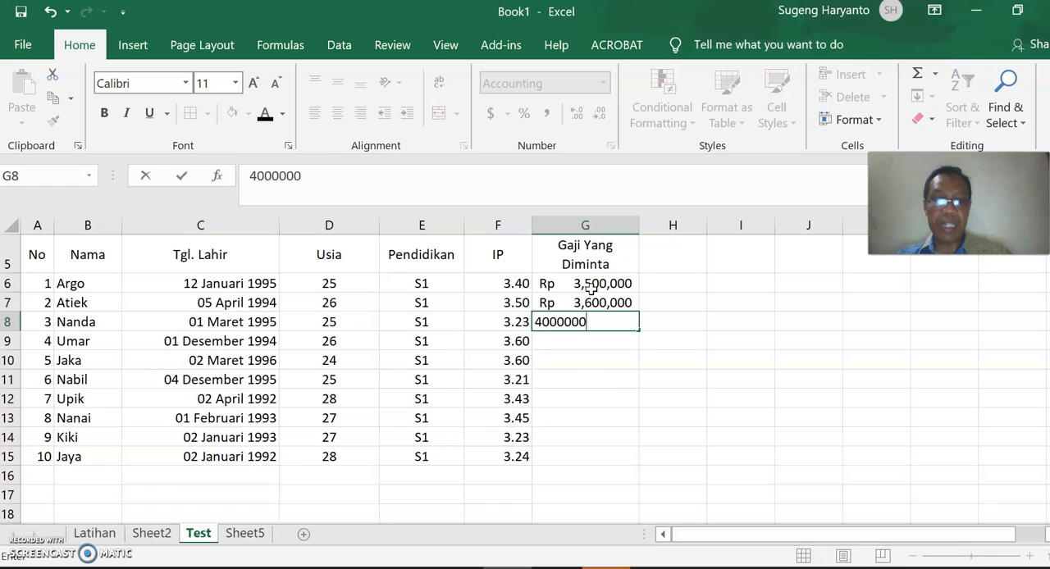
key("Return")
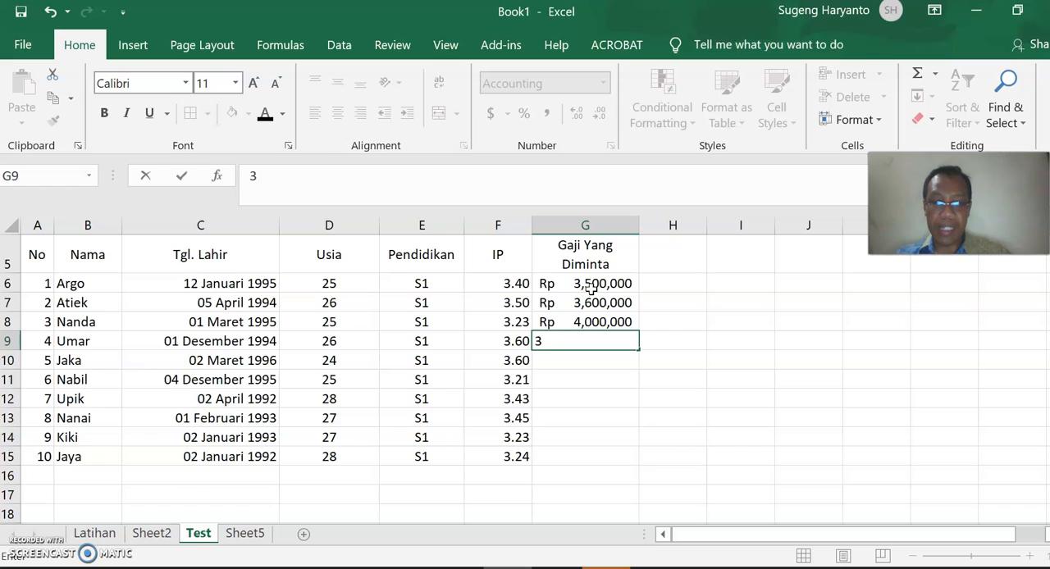
key("Return")
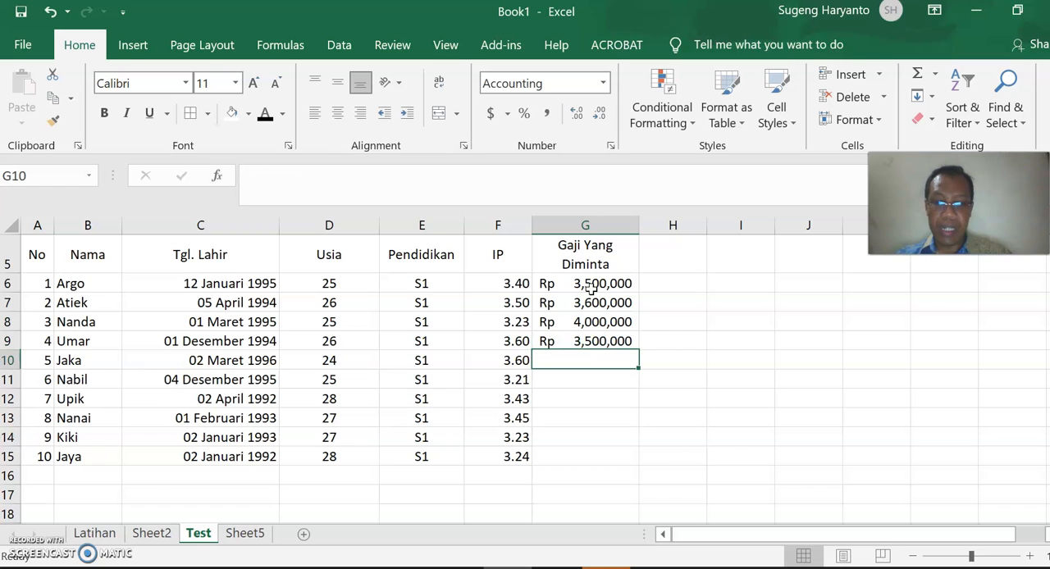
type("3550000")
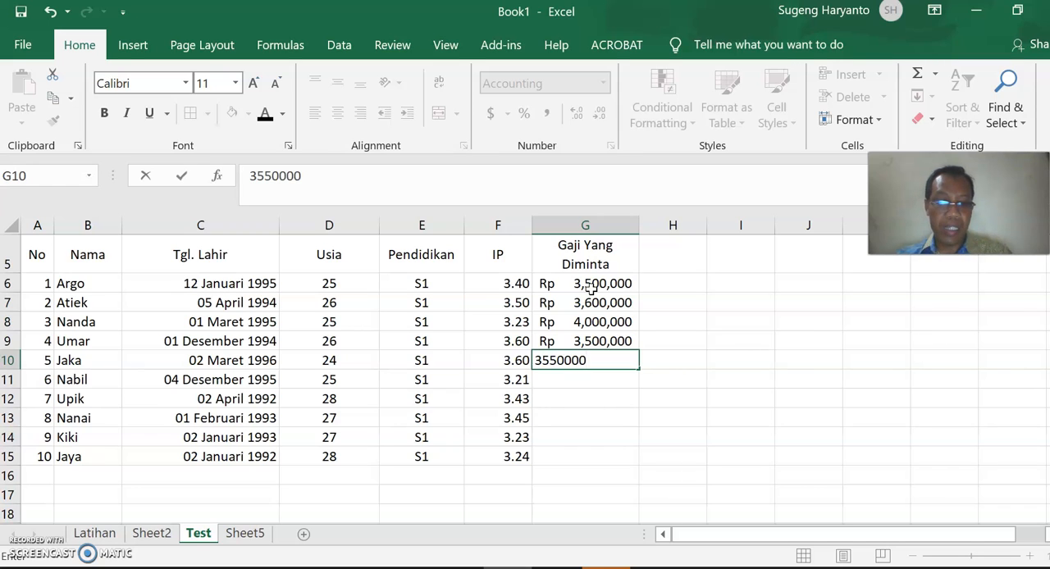
key("Return")
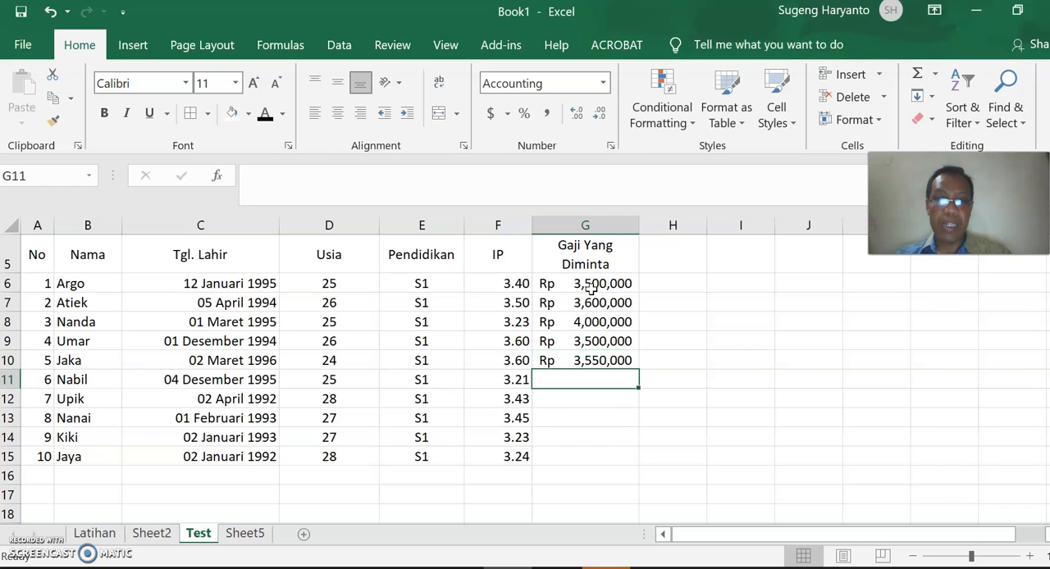
Copy the requested salaries in G6:G10 to G11:G15 for applicants 6 to 10.
left_click_drag(595, 285, 606, 352)
right_click(606, 352)
left_click(656, 134)
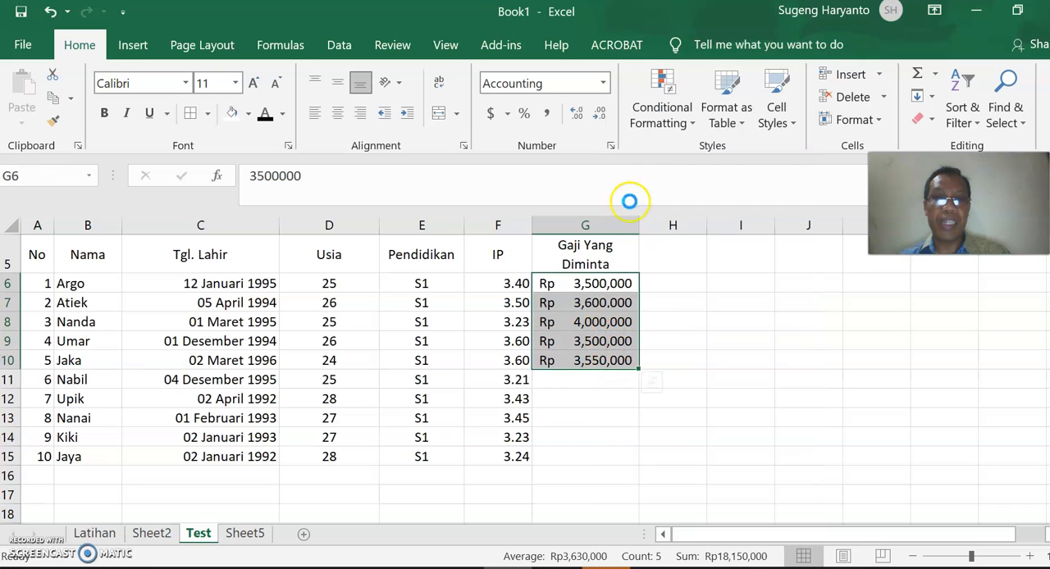
left_click(585, 383)
key("ctrl+v")
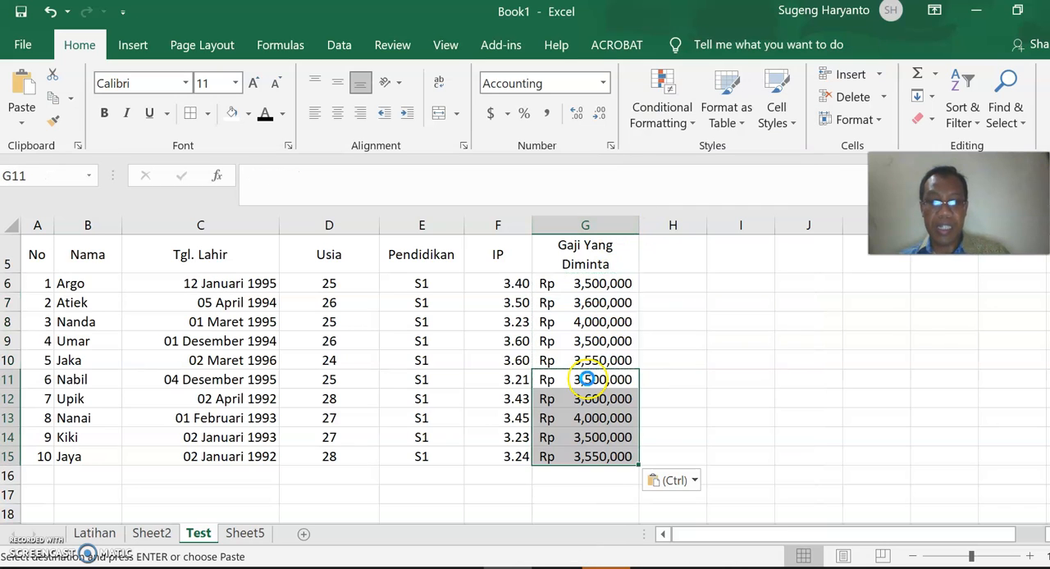
left_click(665, 316)
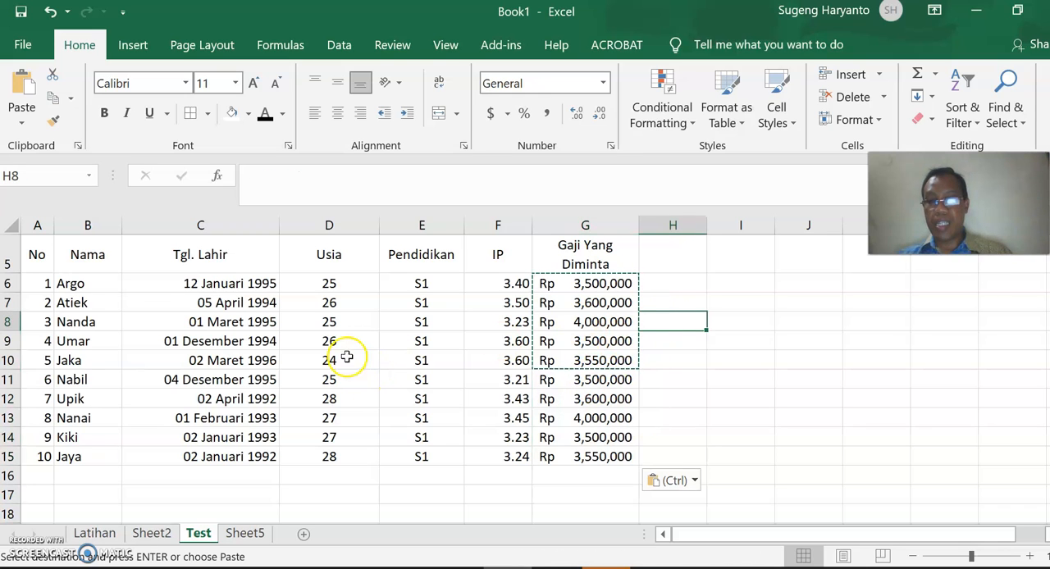
Apply borders around every cell of the applicant table A5:G15.
left_click(329, 303)
scroll(106, 260, "up", 1)
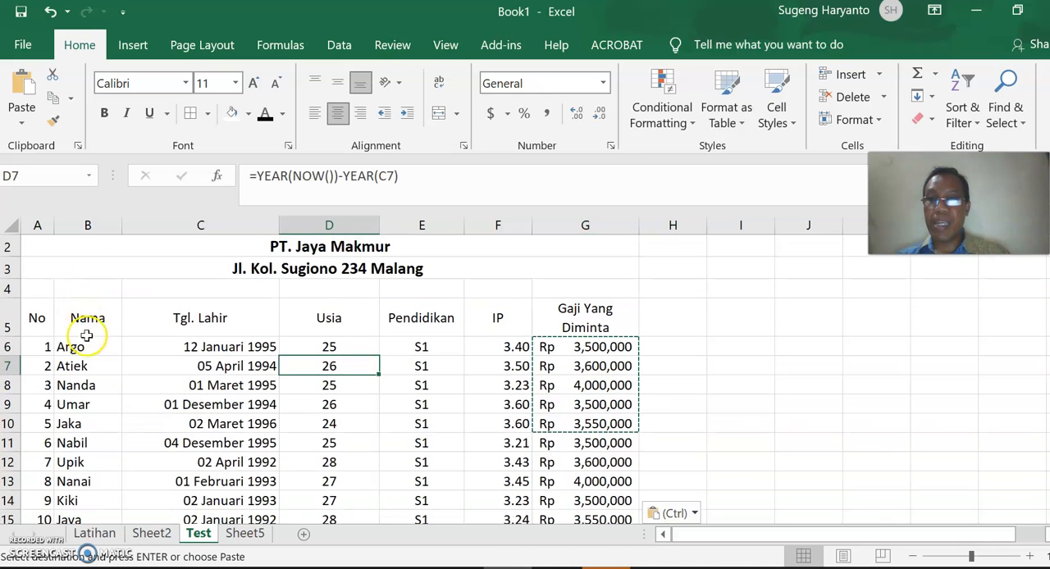
left_click_drag(39, 317, 581, 481)
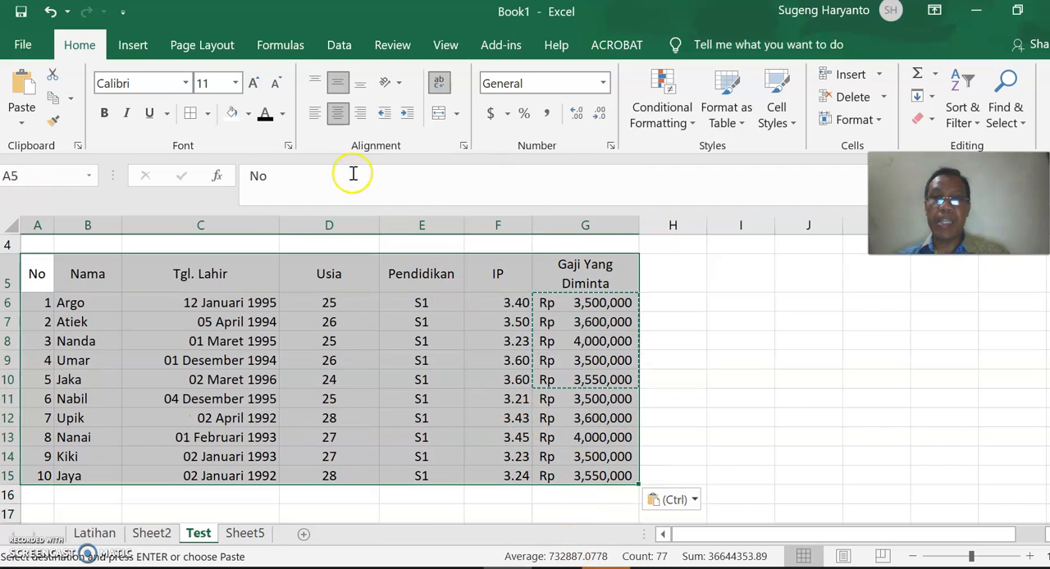
left_click(192, 112)
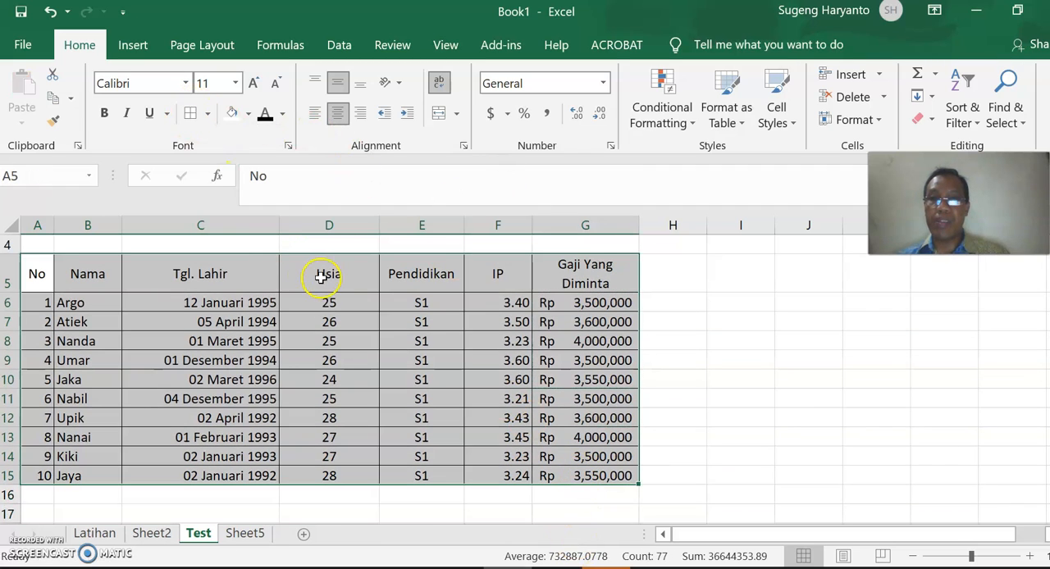
Review the bordered table, checking the Usia, Tgl. Lahir and Gaji Yang Diminta columns for all ten applicants.
left_click(502, 315)
scroll(410, 328, "up", 2)
scroll(406, 311, "down", 1)
scroll(407, 311, "up", 1)
scroll(382, 286, "down", 2)
scroll(300, 336, "up", 1)
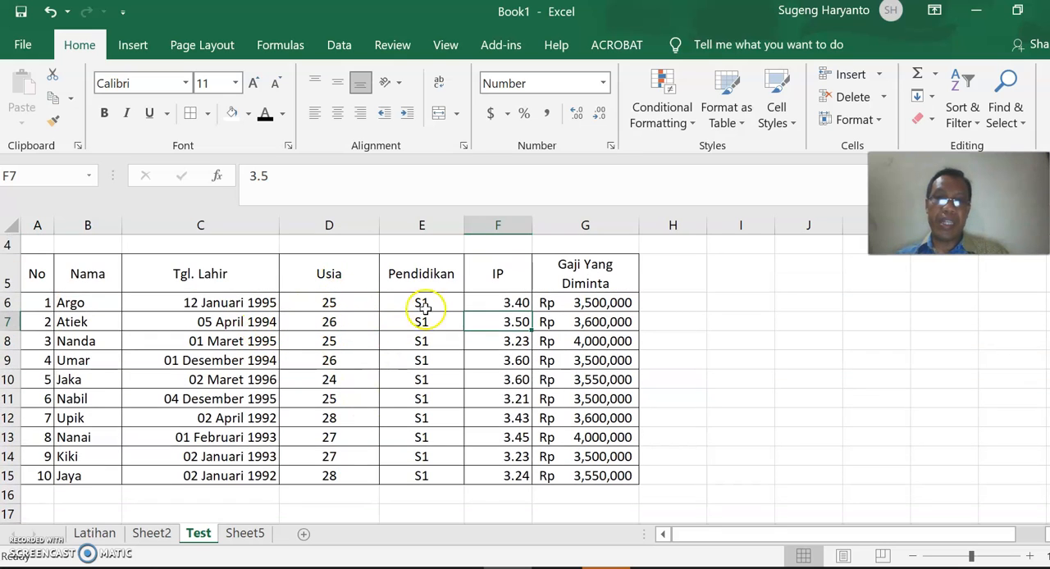
left_click_drag(328, 304, 359, 481)
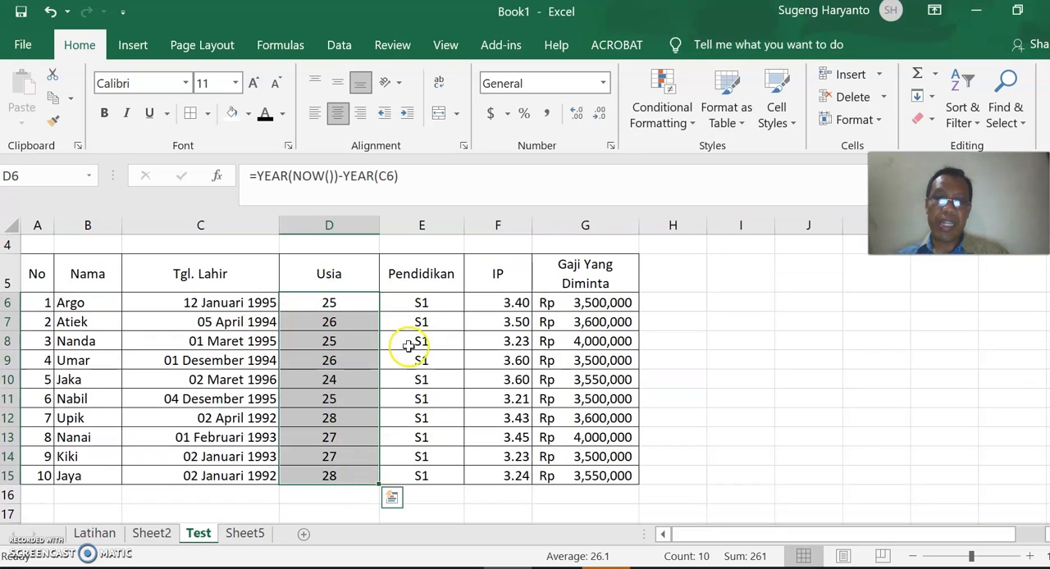
left_click_drag(236, 303, 256, 476)
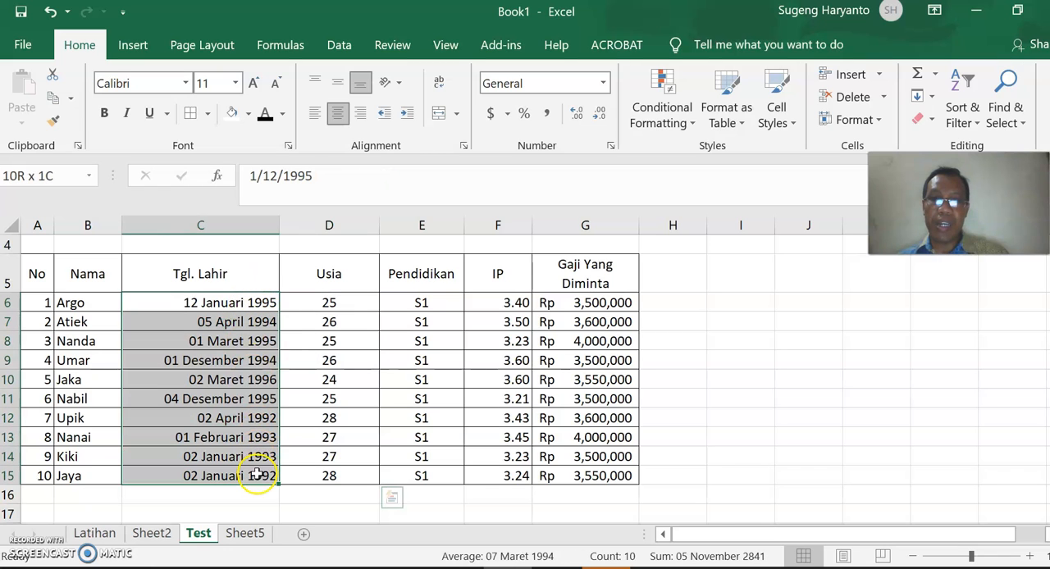
left_click_drag(596, 303, 600, 472)
Show the IP values in F6:F15 with four decimals.
left_click_drag(510, 303, 500, 475)
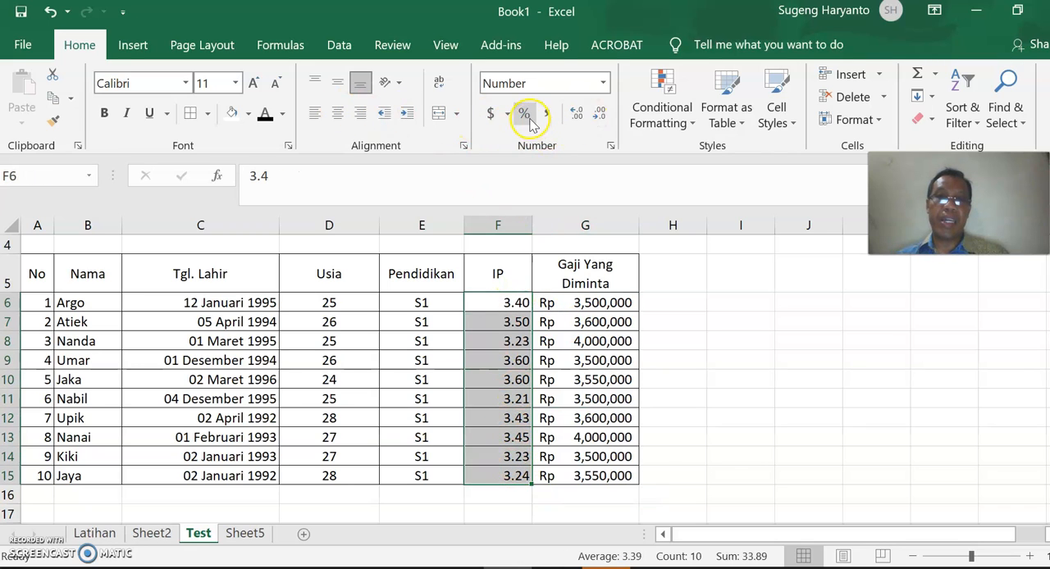
left_click(579, 120)
left_click(579, 120)
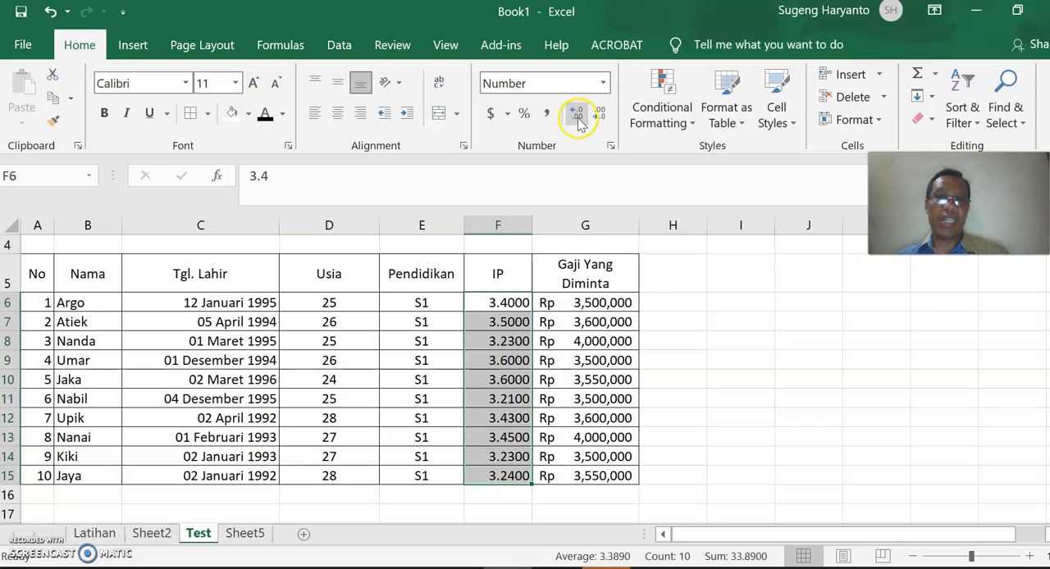
Reduce the IP values in F6:F15 to two decimals.
left_click(601, 120)
left_click(601, 120)
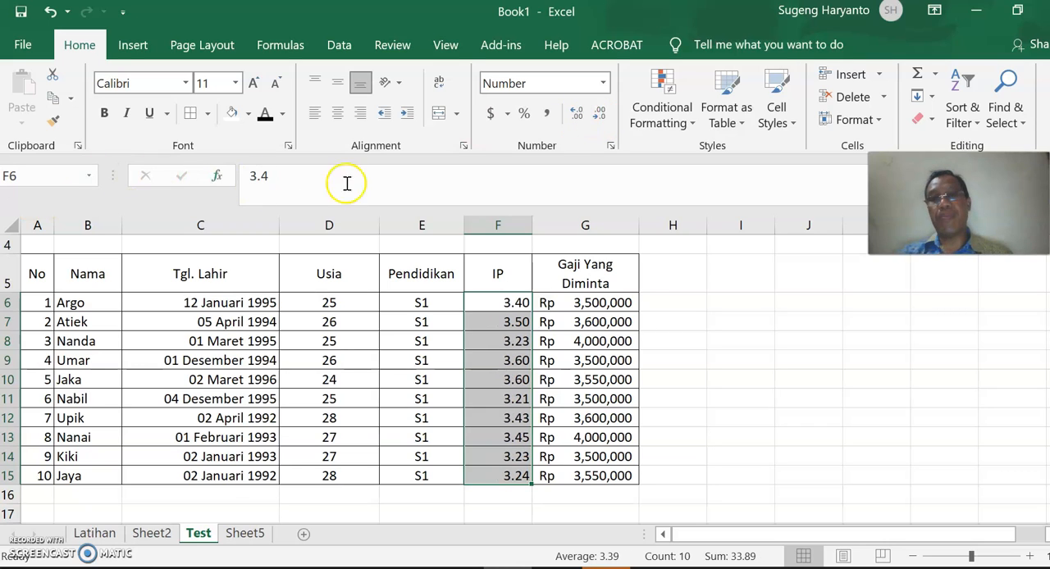
left_click(600, 114)
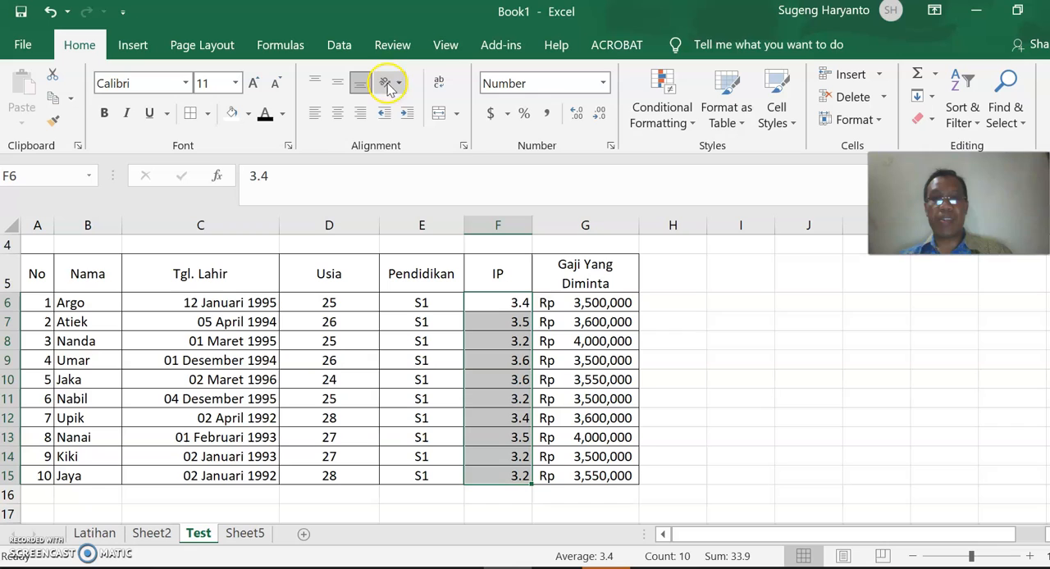
left_click(578, 114)
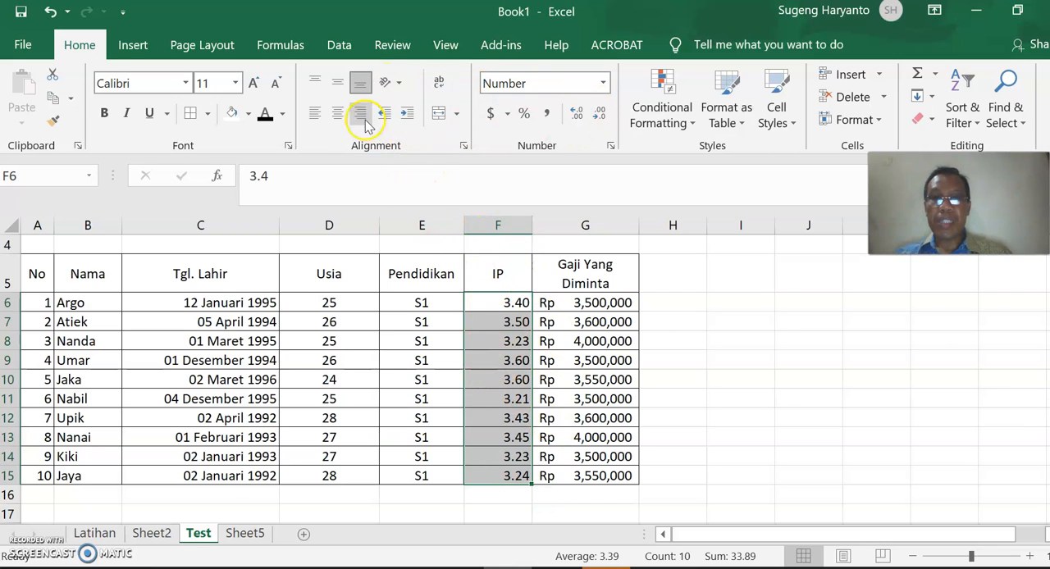
Center the IP values in F6:F15 horizontally, trying right and left alignment along the way.
left_click(338, 114)
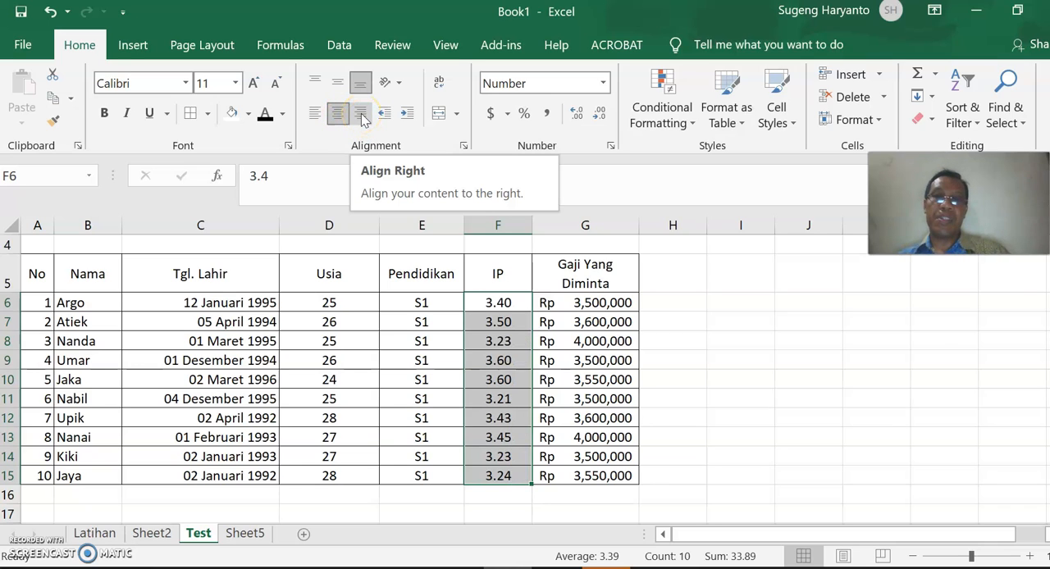
left_click(364, 120)
left_click(315, 113)
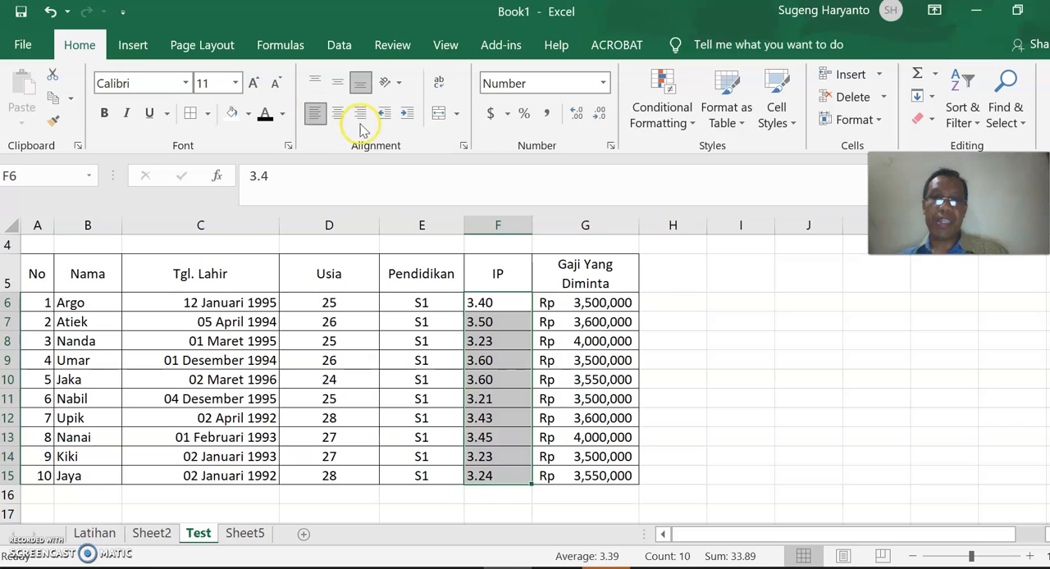
left_click(337, 113)
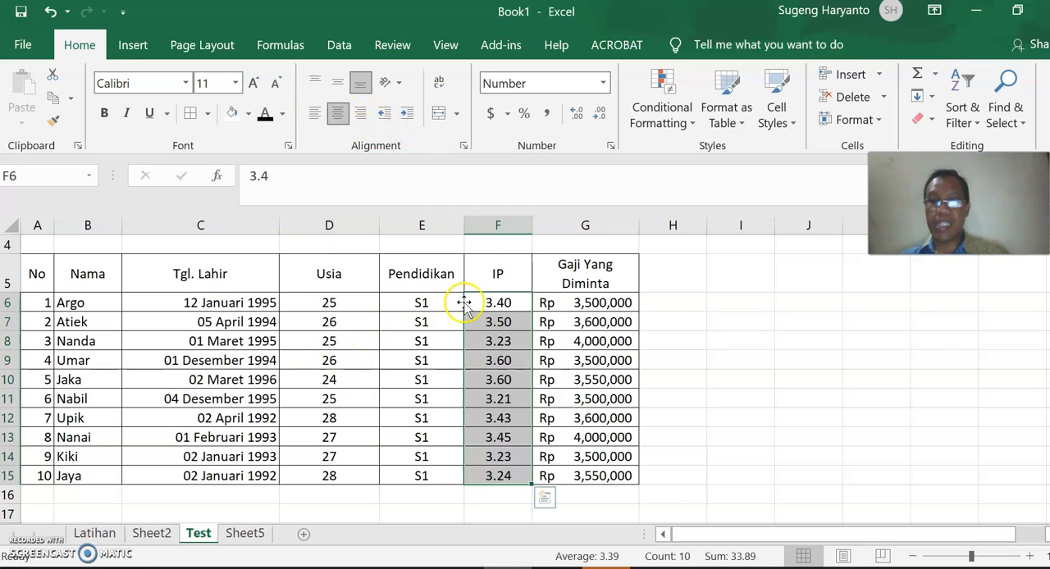
Shade the table's header row A5:G5 with a light gray fill.
left_click(699, 304)
left_click_drag(36, 272, 591, 285)
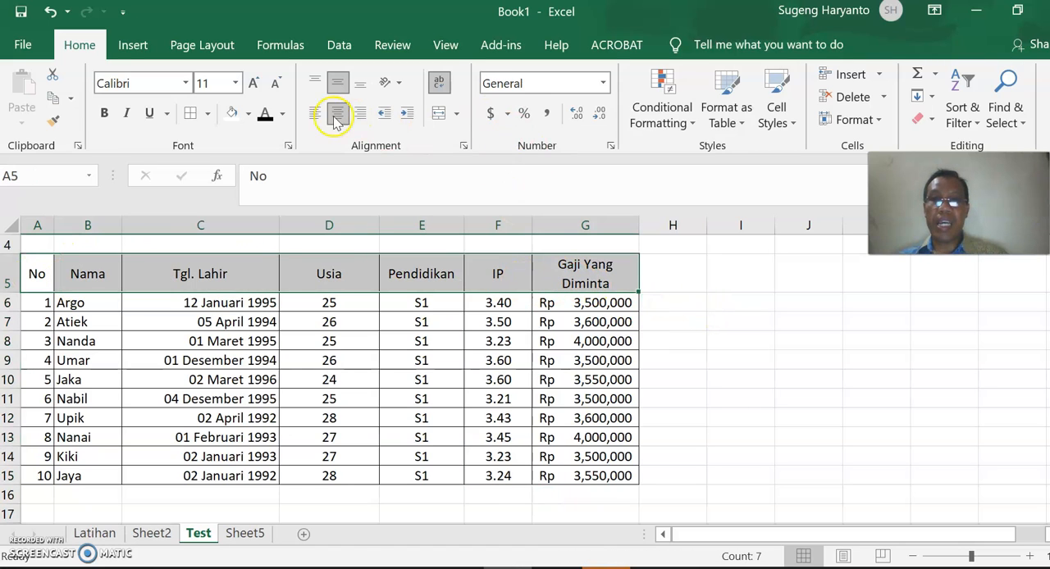
left_click(249, 114)
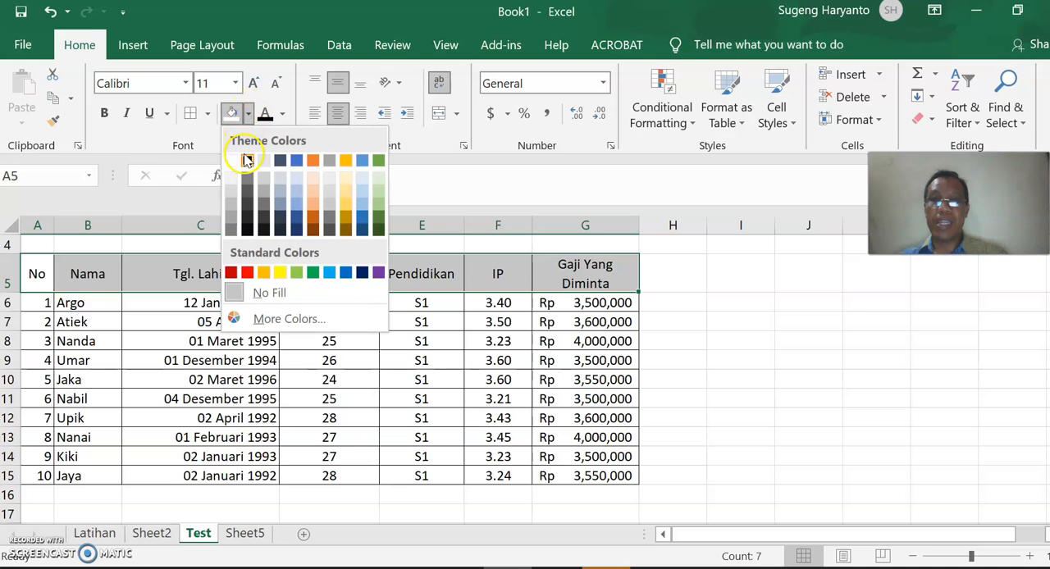
left_click(233, 191)
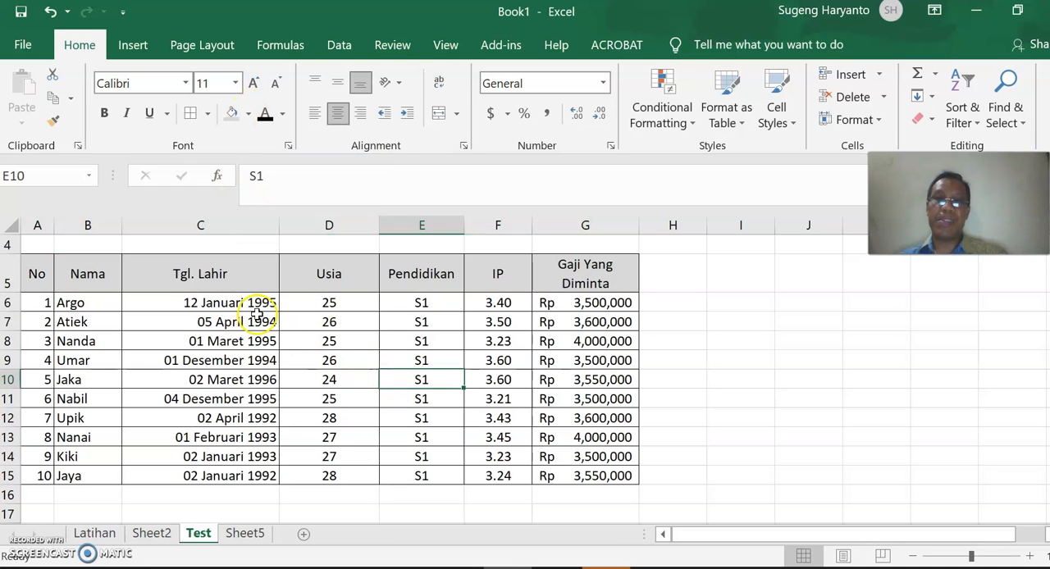
Review the formatted applicant table from the shaded header row down to the last applicant.
scroll(311, 356, "down", 1)
scroll(306, 341, "up", 1)
scroll(306, 341, "up", 2)
scroll(265, 286, "down", 2)
scroll(265, 293, "up", 2)
scroll(265, 289, "down", 1)
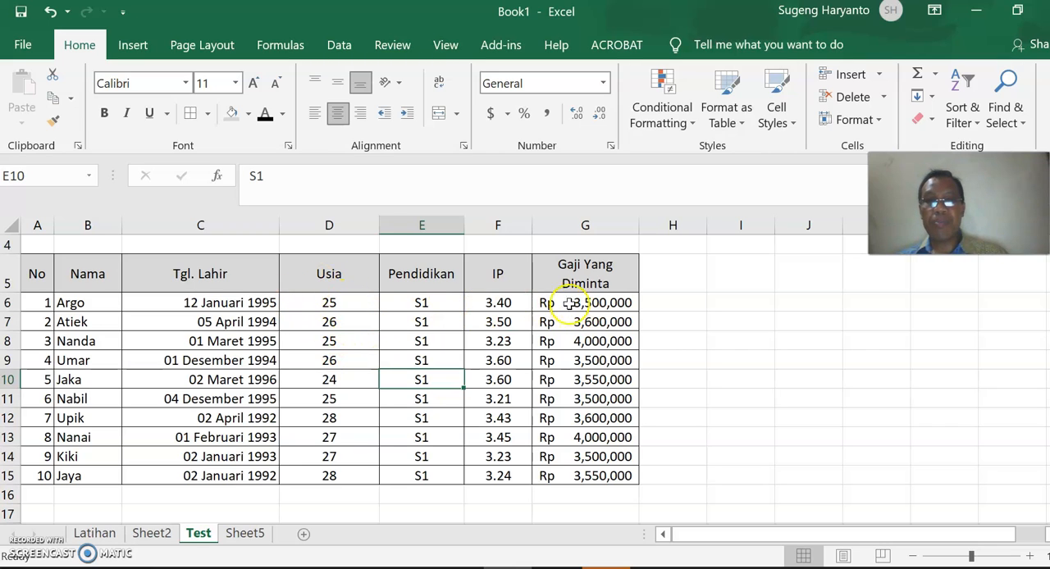
scroll(648, 402, "down", 1)
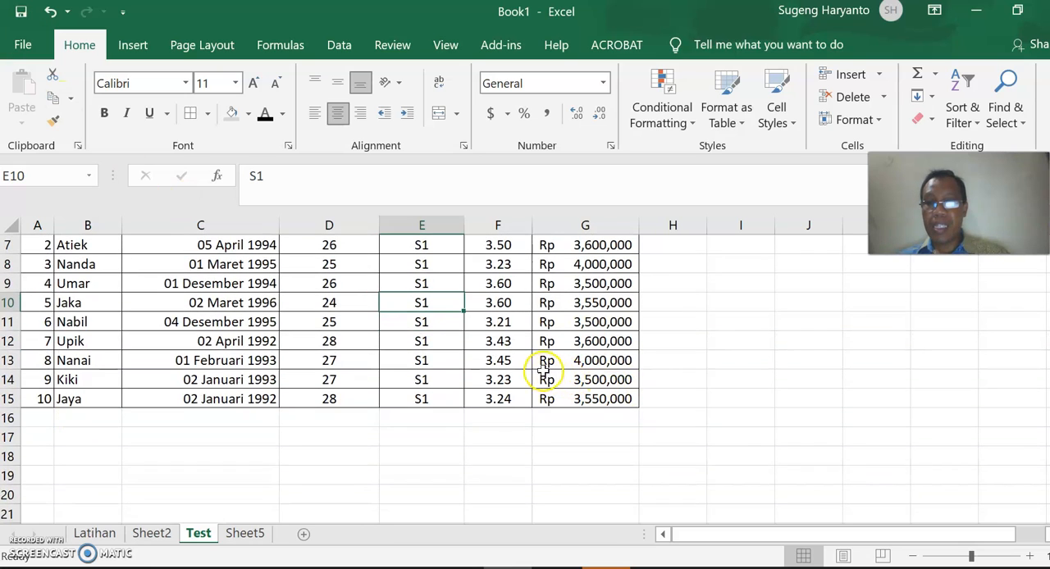
scroll(567, 342, "up", 1)
Format the requested salaries in G6:G15 as Currency with the Rp Indonesian symbol and 0 decimal places.
left_click_drag(591, 303, 605, 476)
right_click(584, 395)
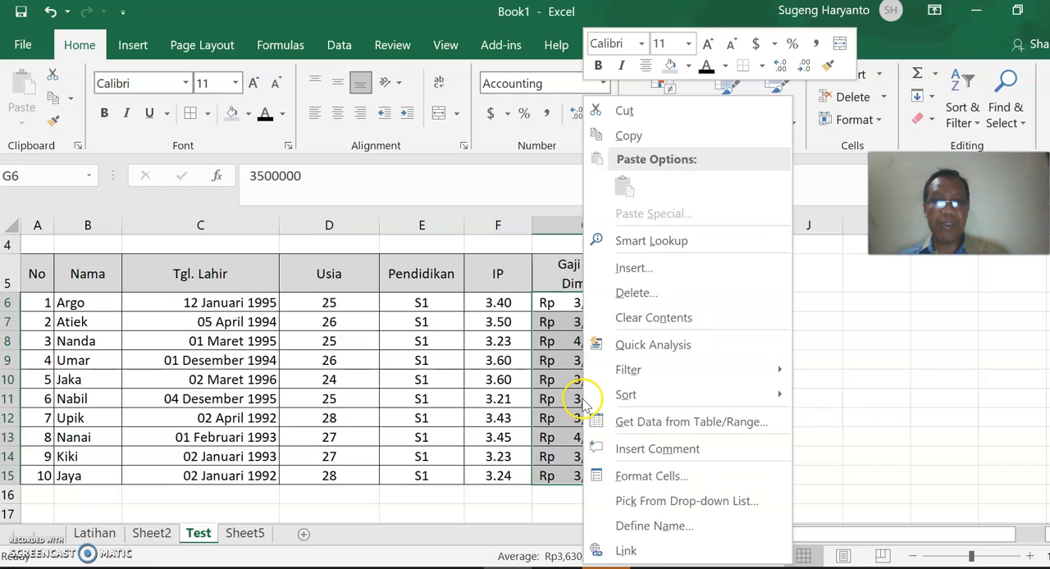
left_click(677, 478)
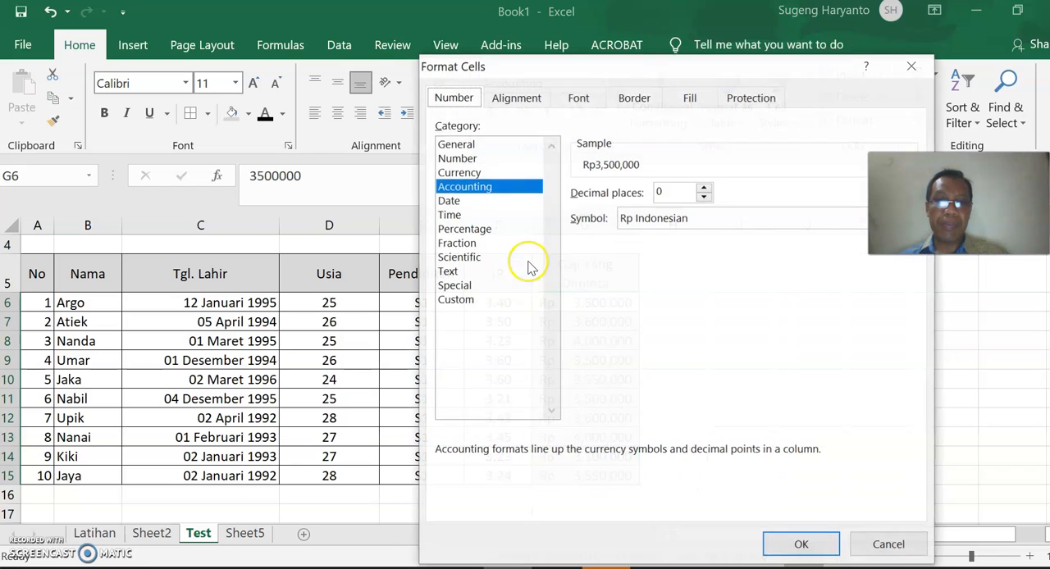
left_click(463, 172)
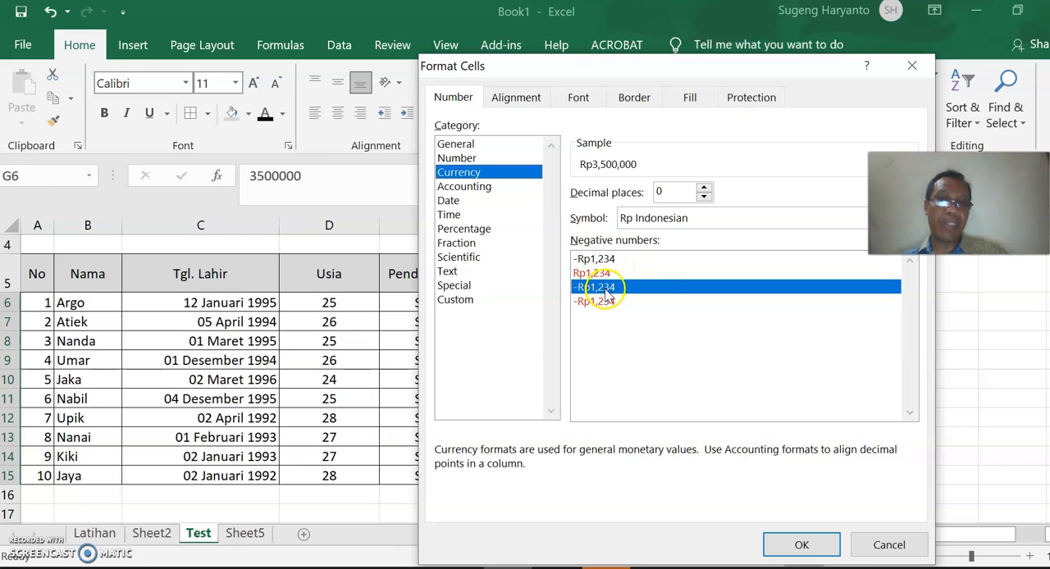
left_click(832, 555)
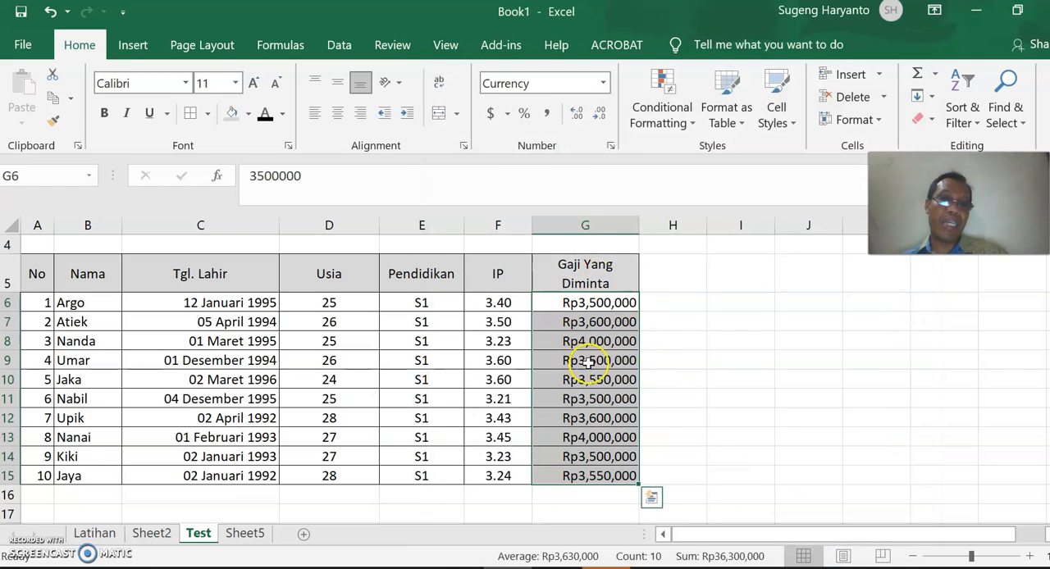
Narrow column G slightly and format the salaries in G6:G15 as Accounting with the Rp Indonesian symbol and 0 decimal places.
mouse_move(638, 229)
left_mouse_down()
mouse_move(656, 226)
mouse_move(622, 233)
left_mouse_up()
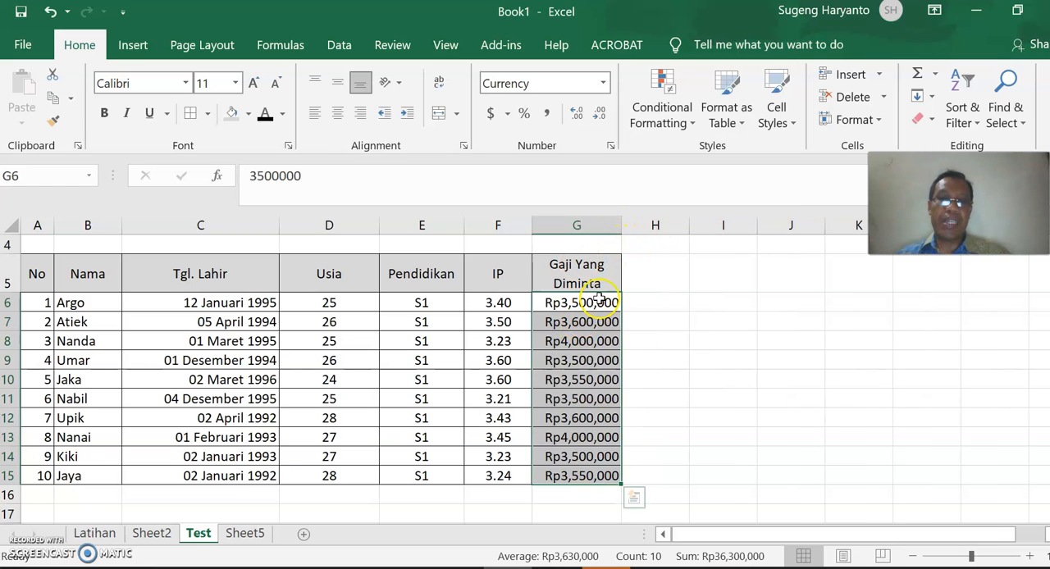
left_click_drag(621, 229, 629, 231)
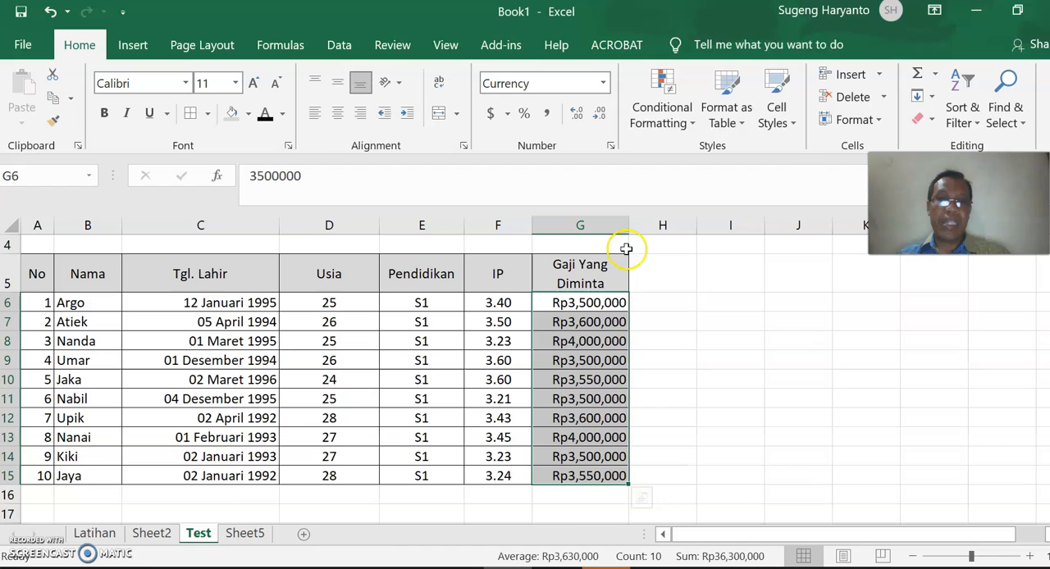
right_click(590, 314)
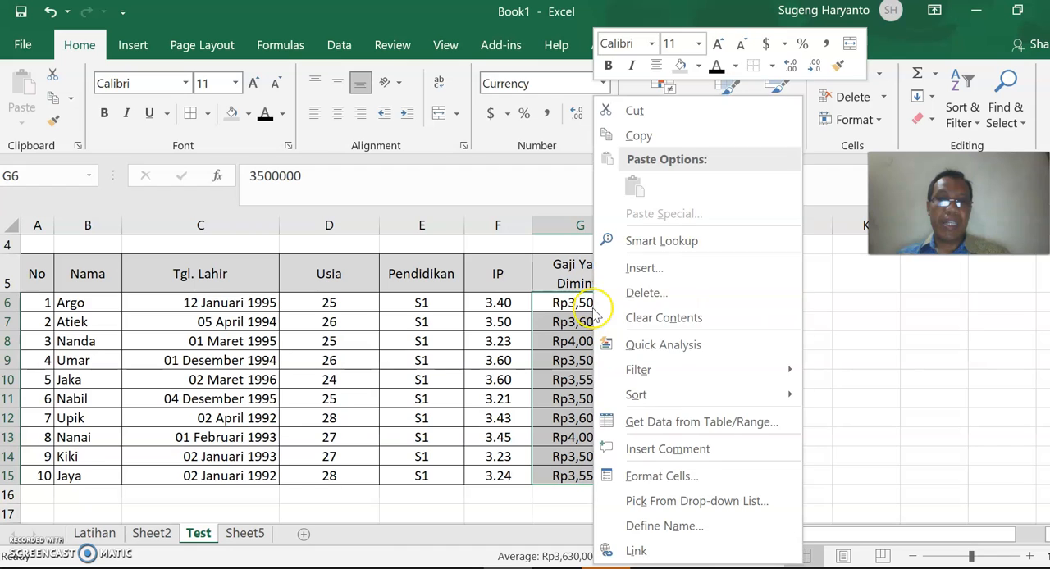
left_click(666, 476)
left_click(461, 187)
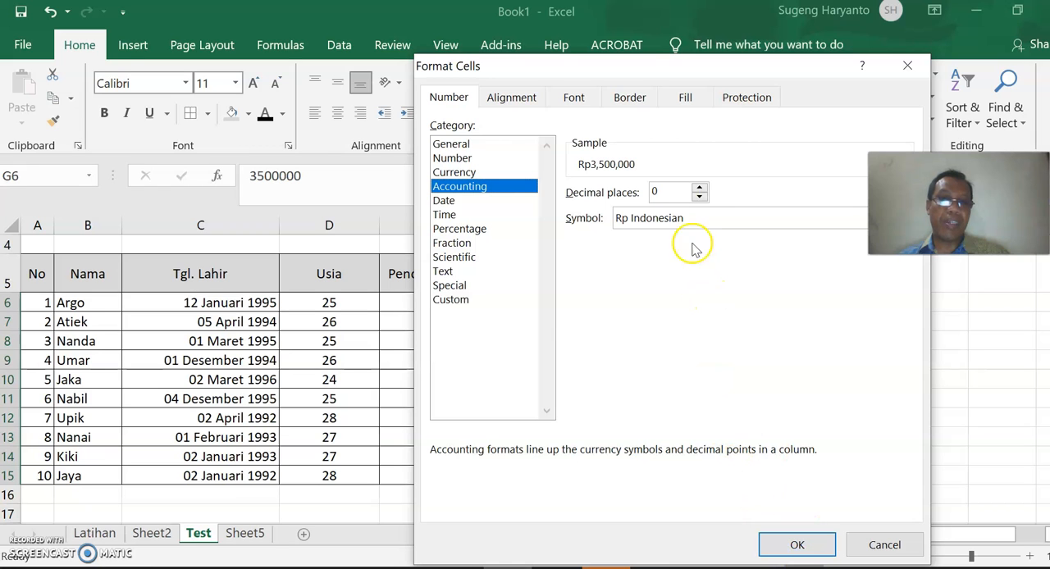
left_click(803, 543)
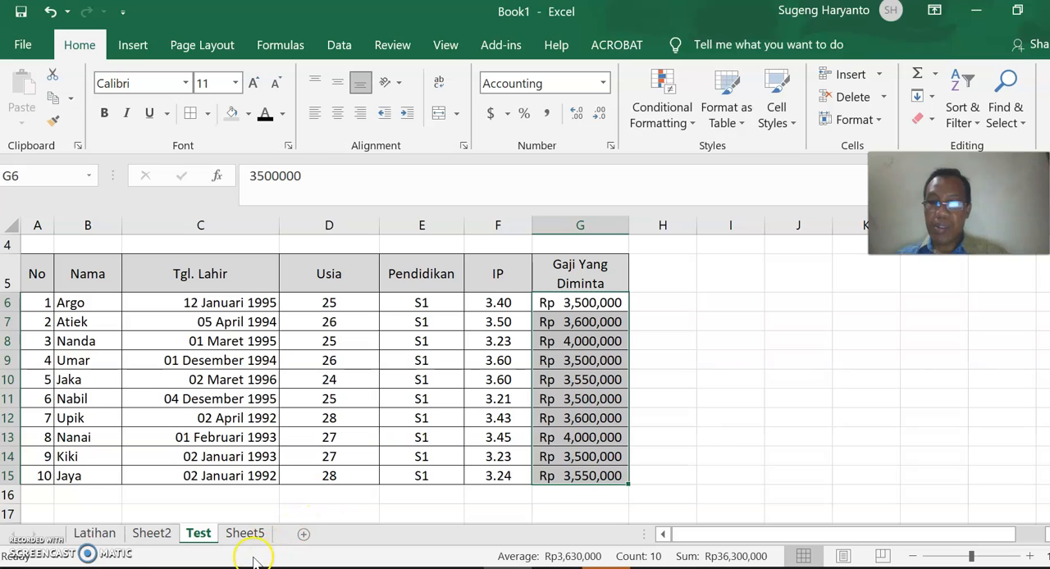